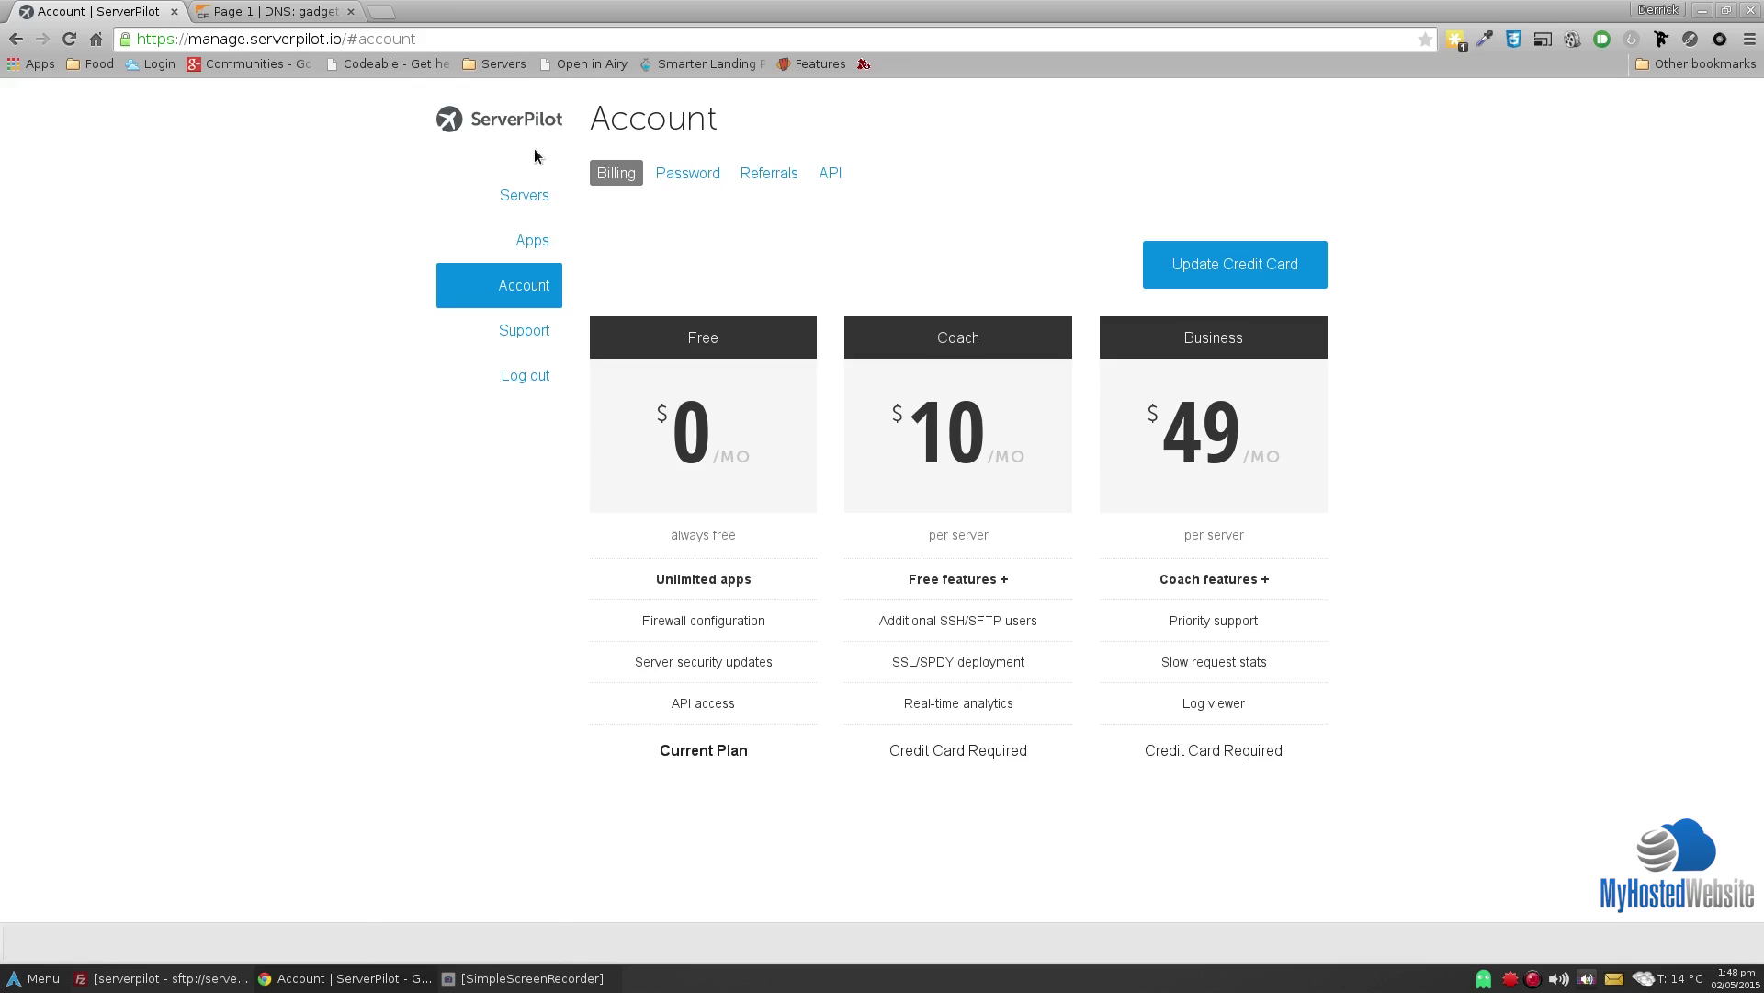
- Fill a new app form with gadgetaffair.com as app and domain name on server mhw-srv1
click(541, 244)
click(1234, 119)
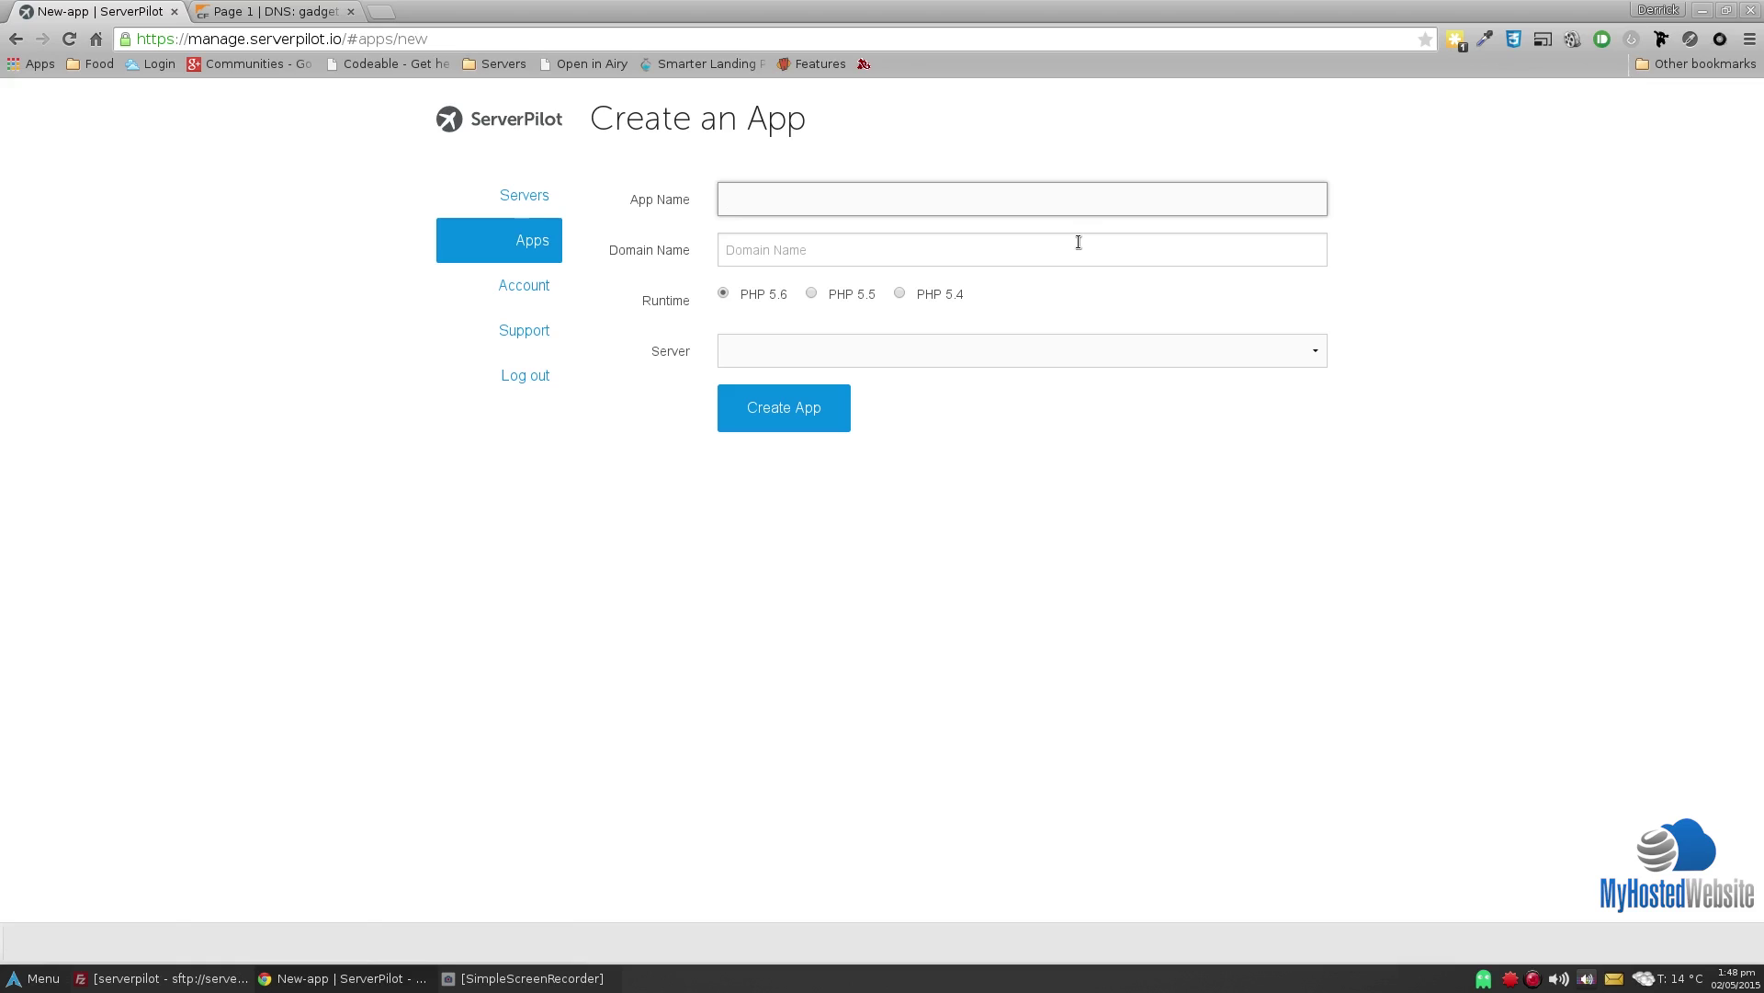
text(gadga)
key(BackSpace)
key(BackSpace)
text(geta)
text(ffair.com)
triple_click(856, 198)
key(ctrl+c)
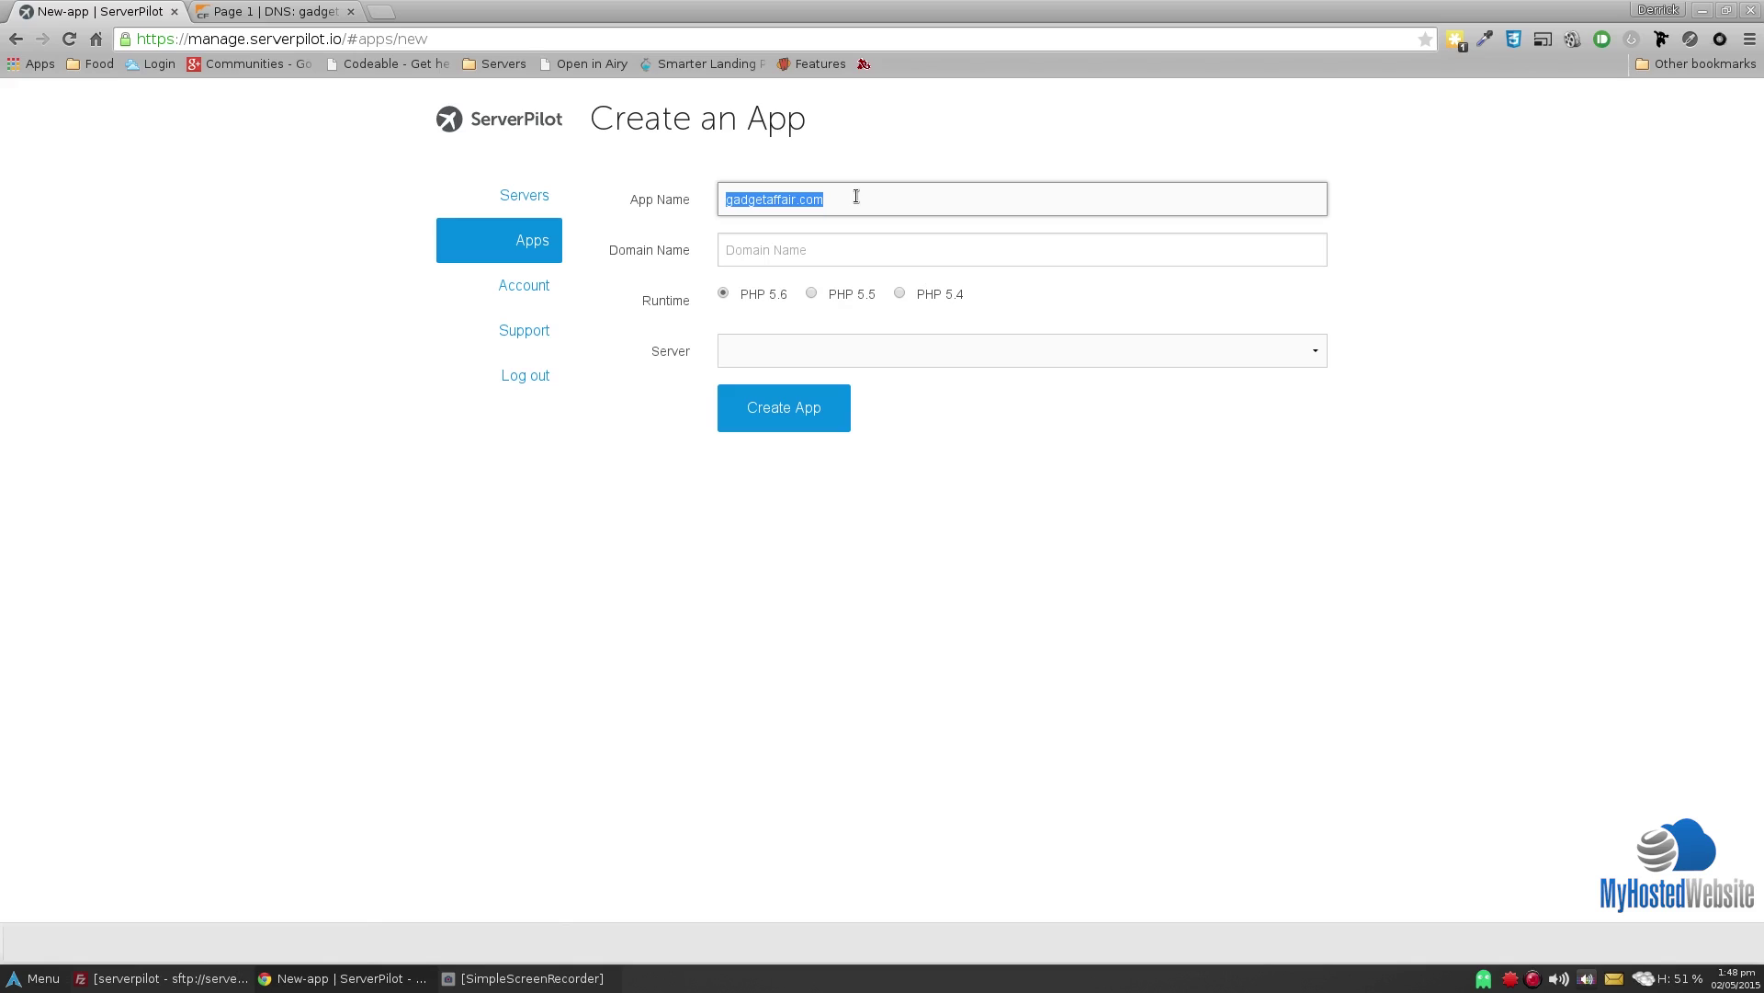
click(828, 251)
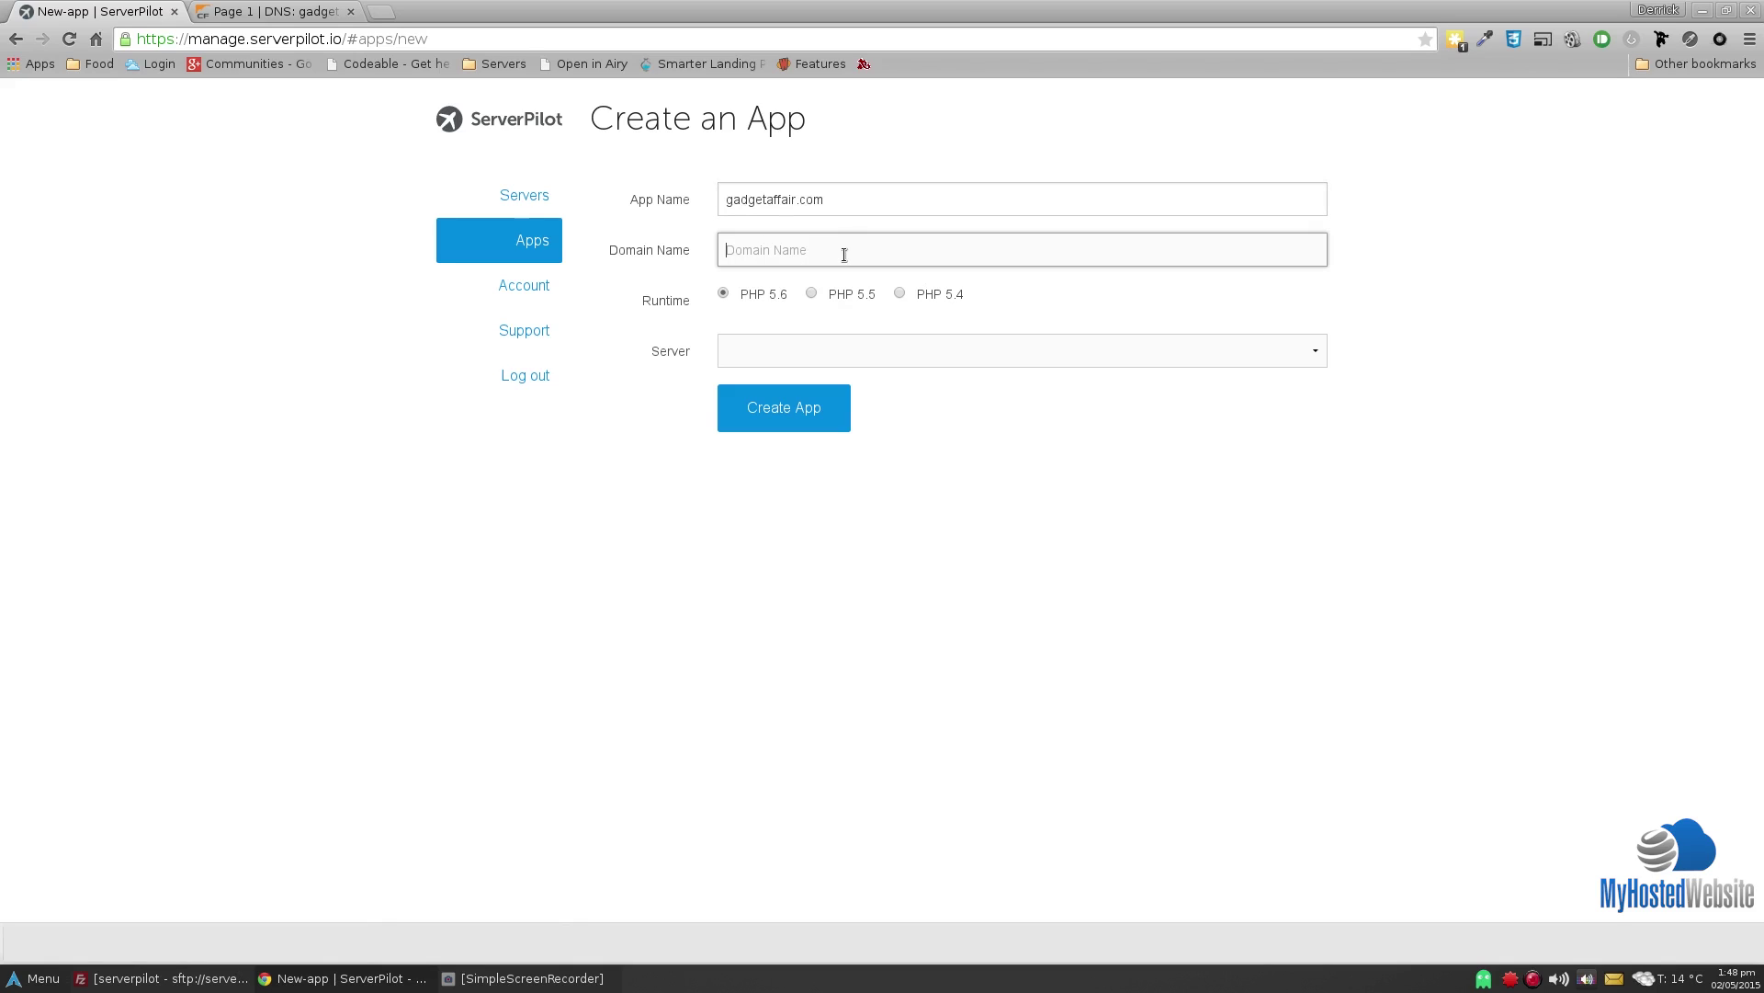
key(ctrl+v)
click(1306, 354)
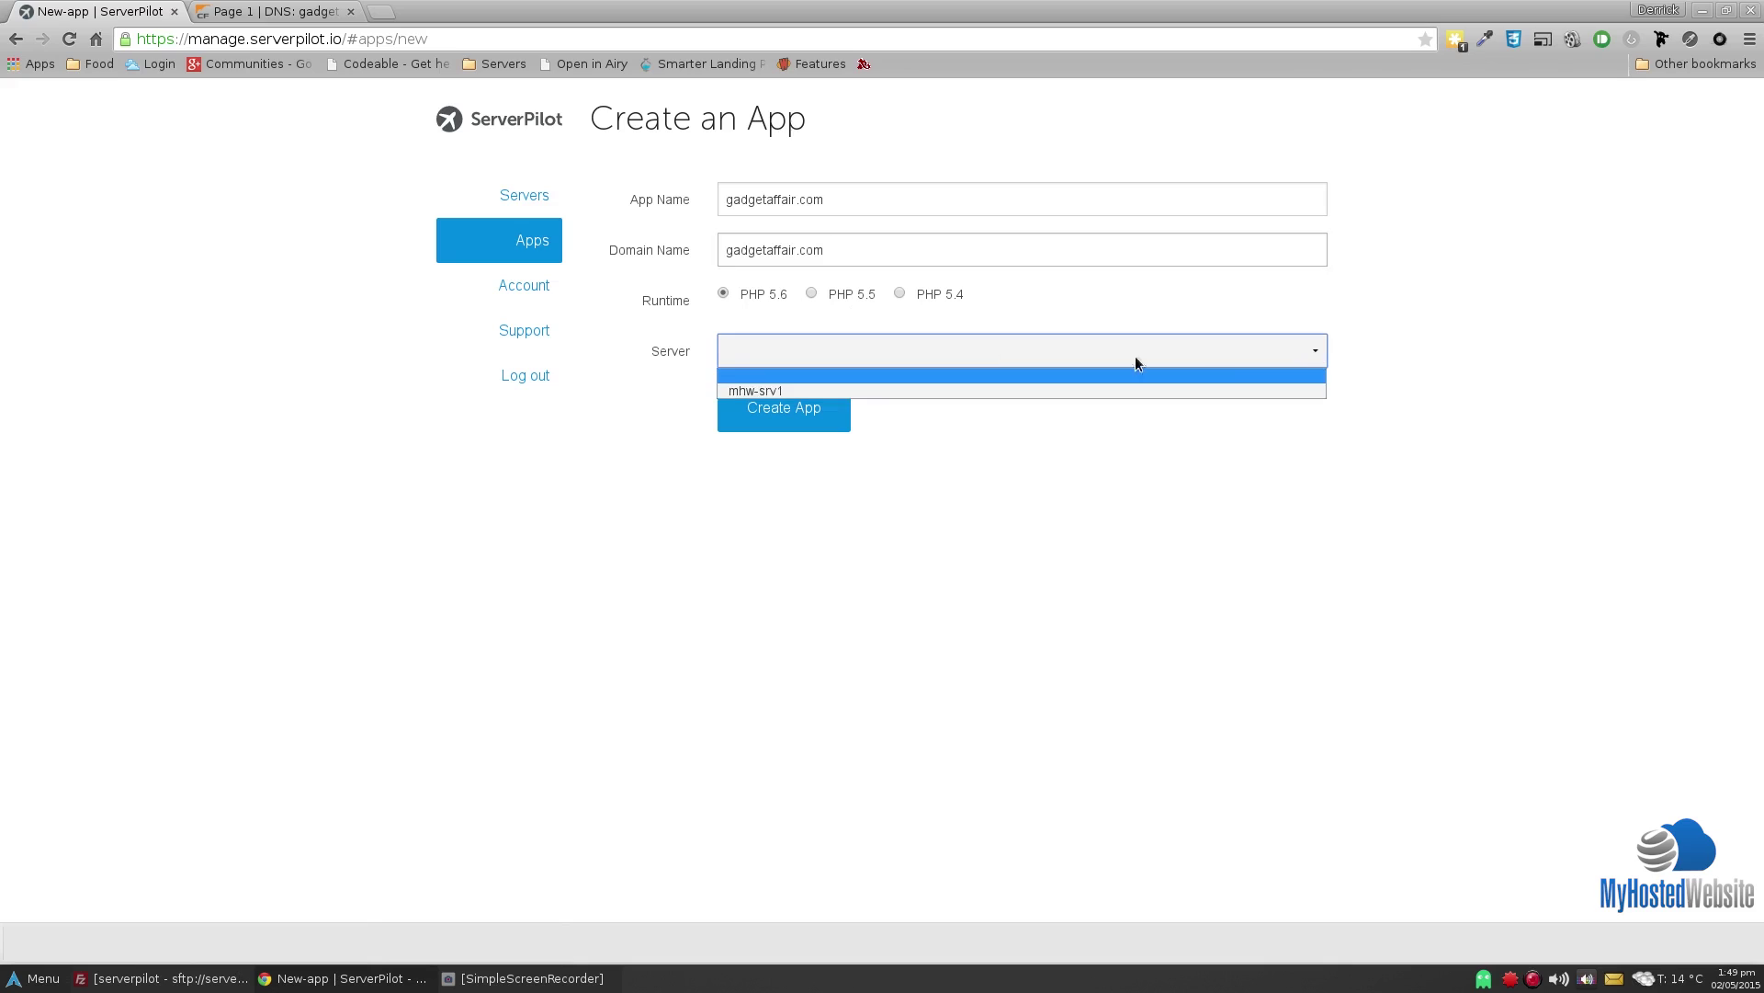
click(744, 393)
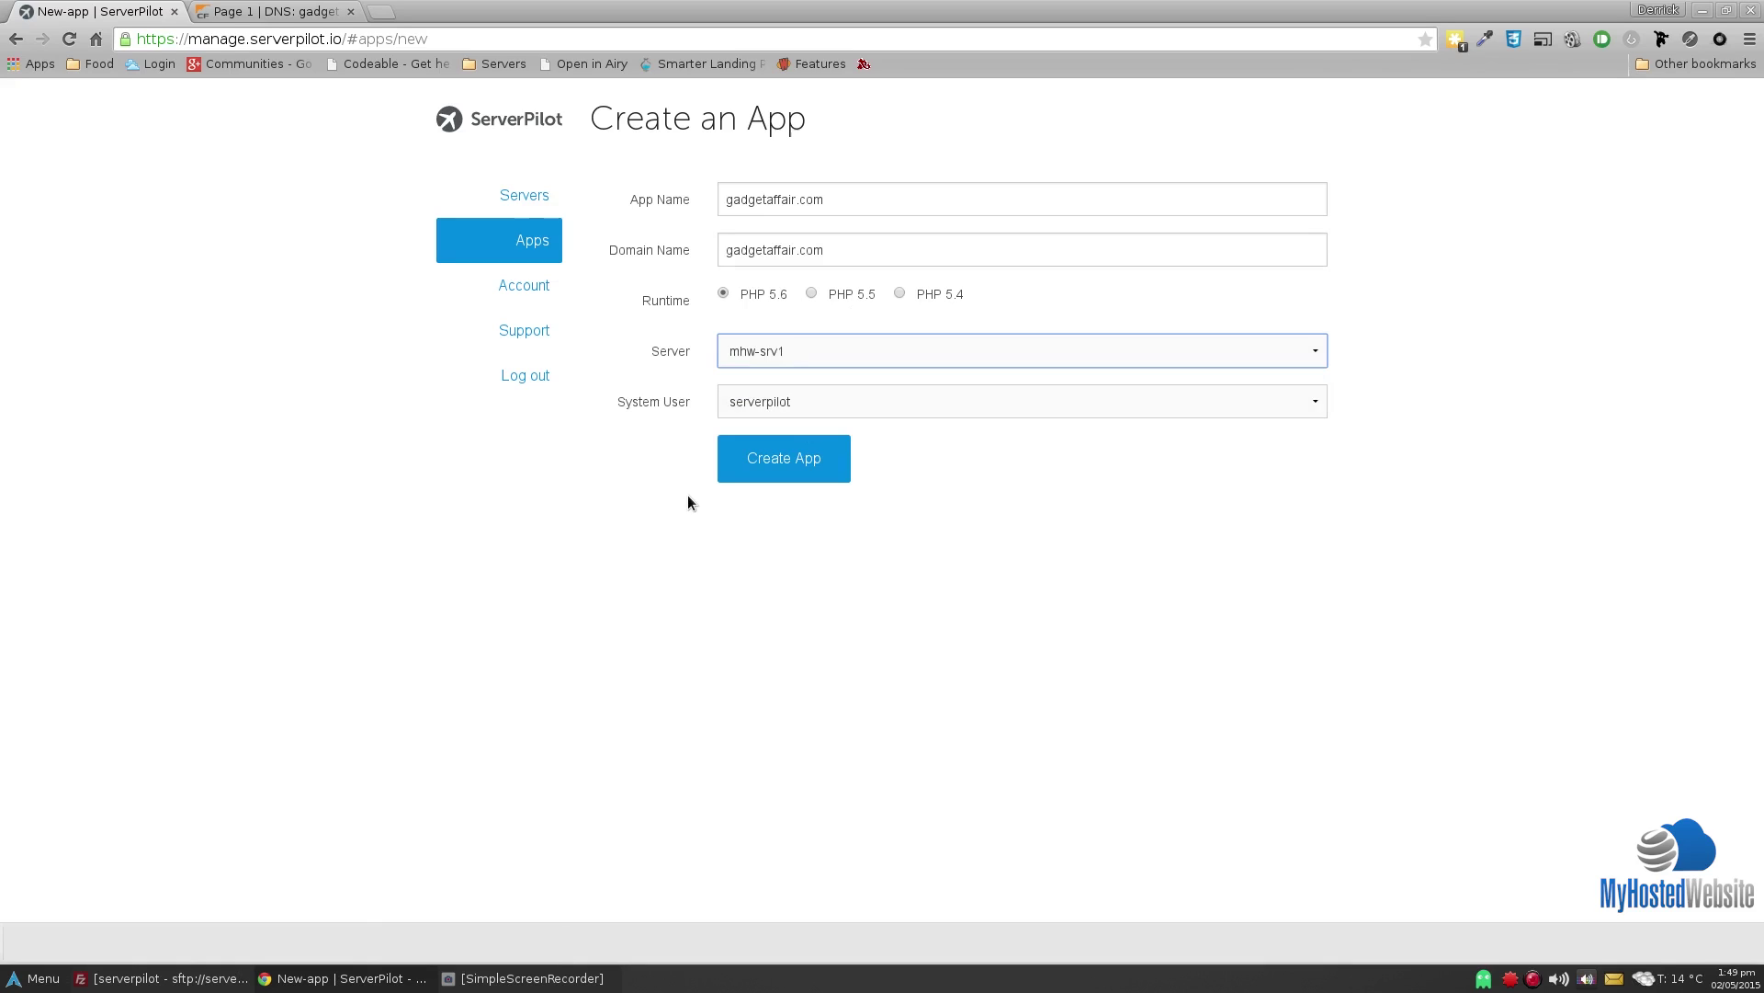
- Create the app as gadgetaffair with domain gadgetaffair.com after the dotted name is rejected
click(784, 458)
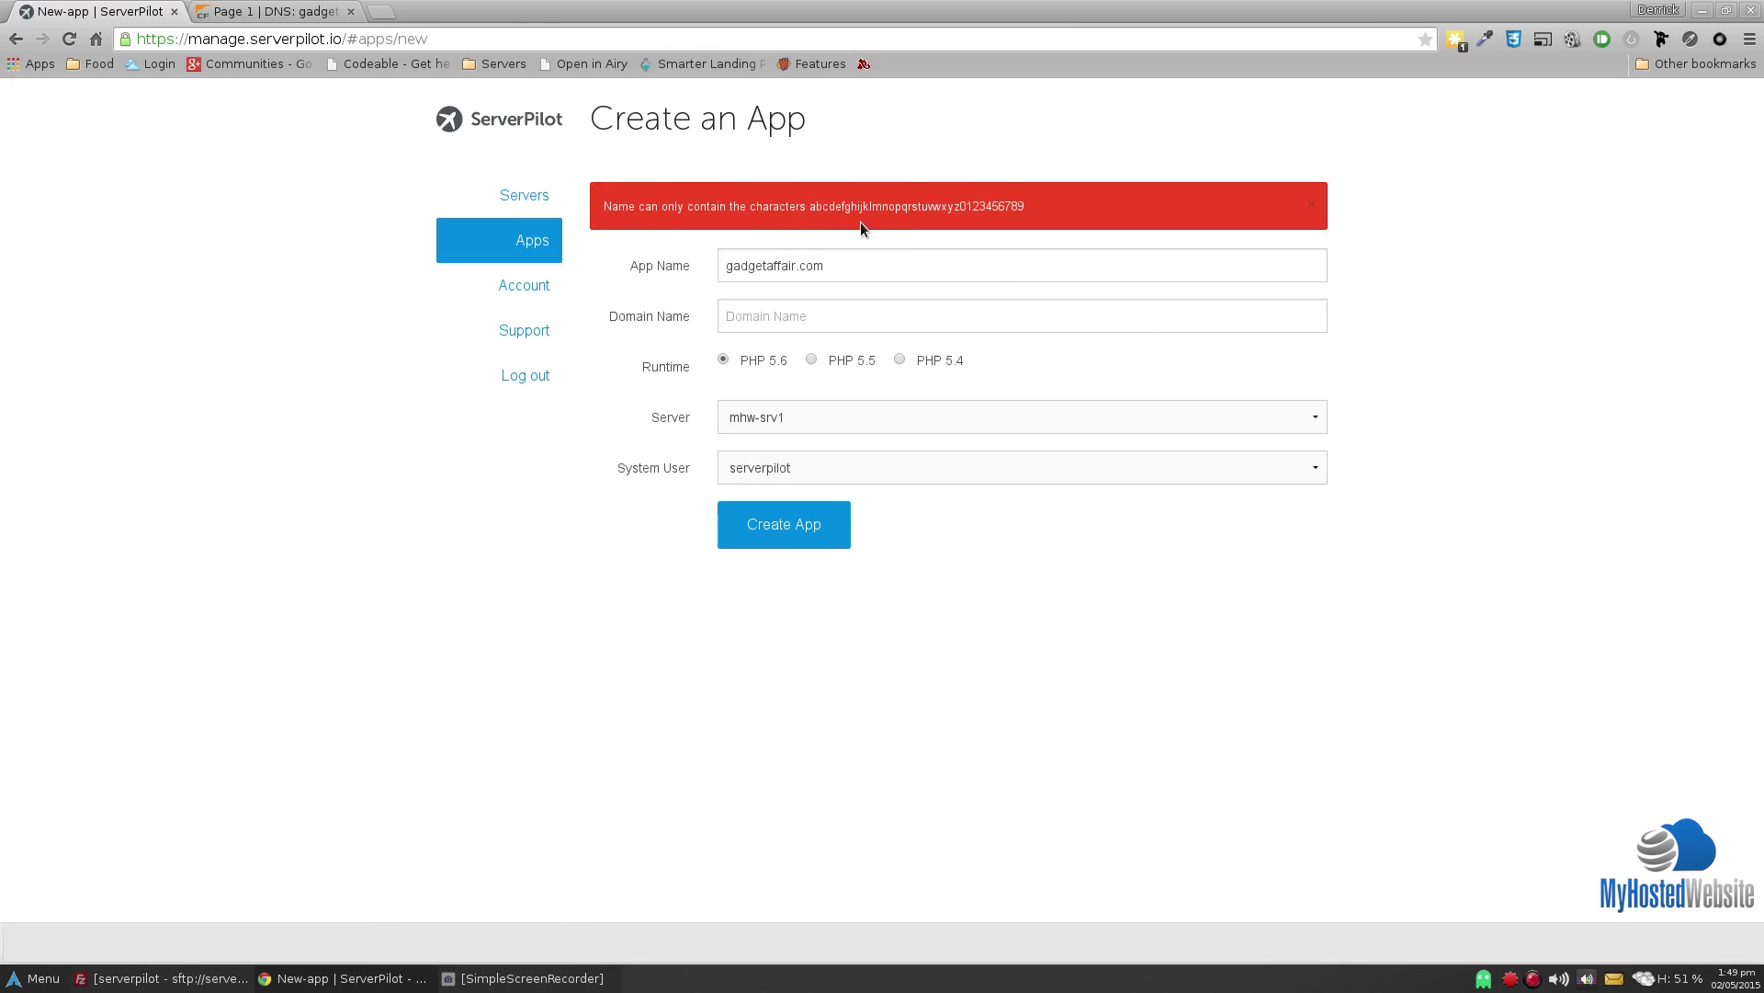
click(883, 269)
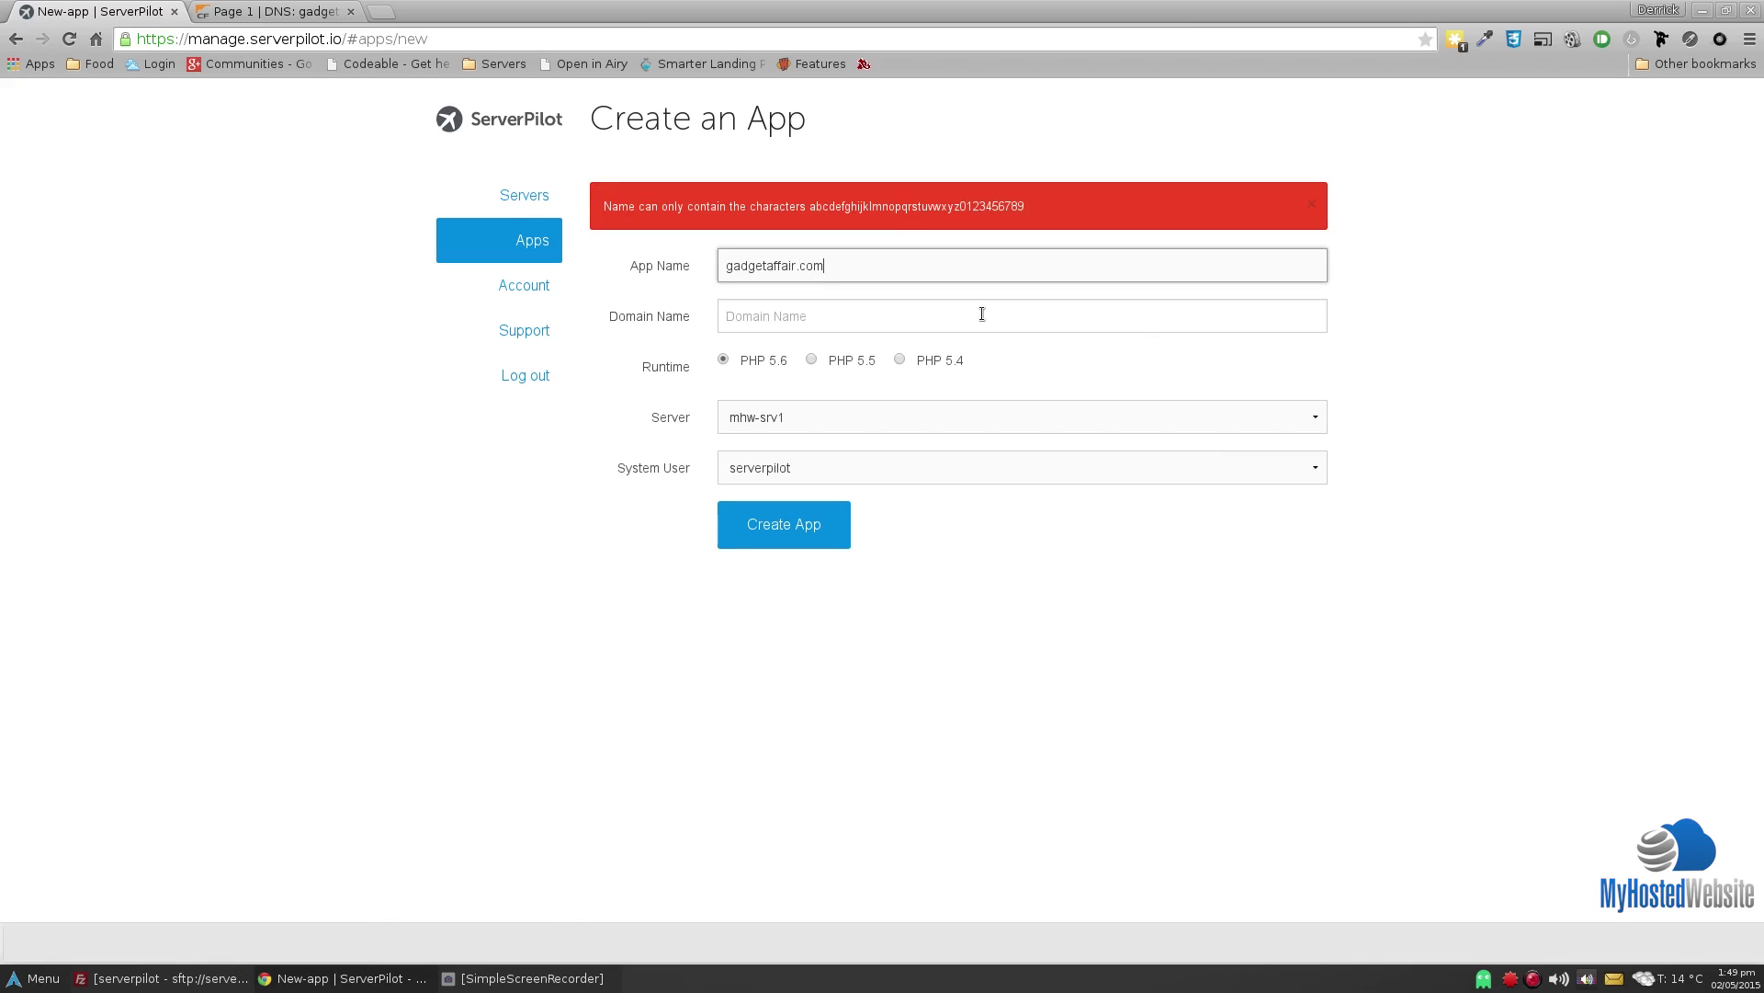
key(BackSpace)
key(BackSpace)
key(BackSpace)
key(BackSpace)
click(795, 320)
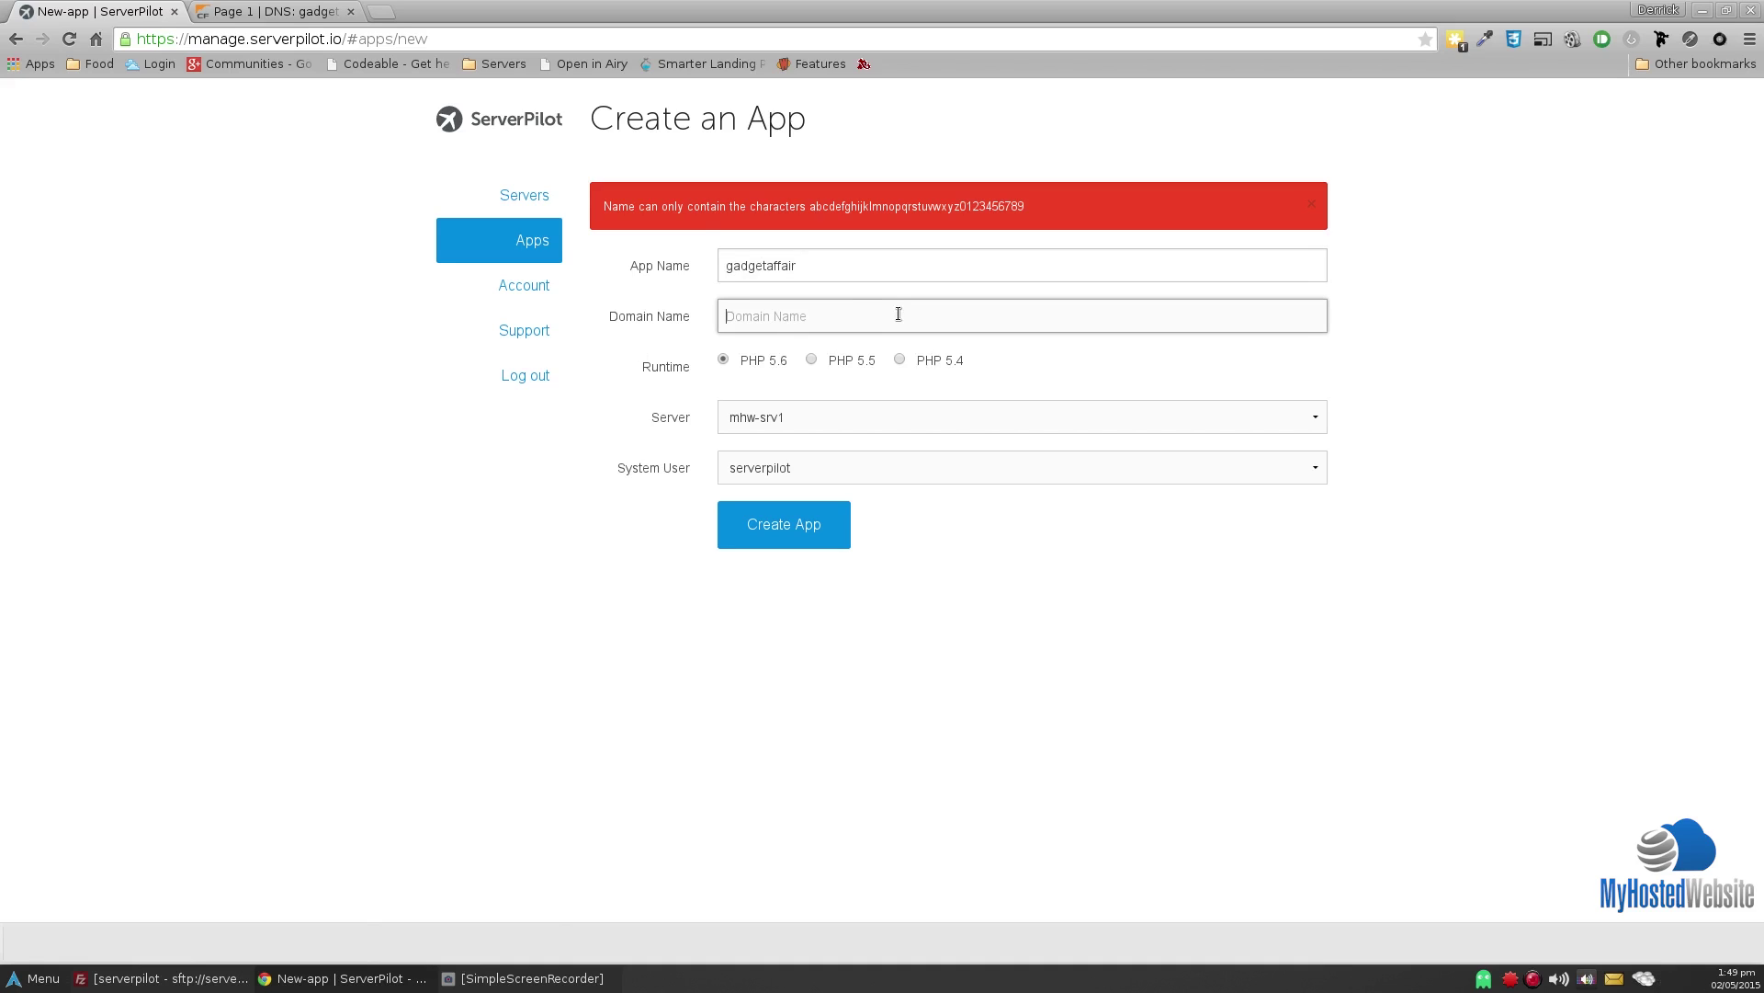
text(gadgetaffair.com)
click(811, 528)
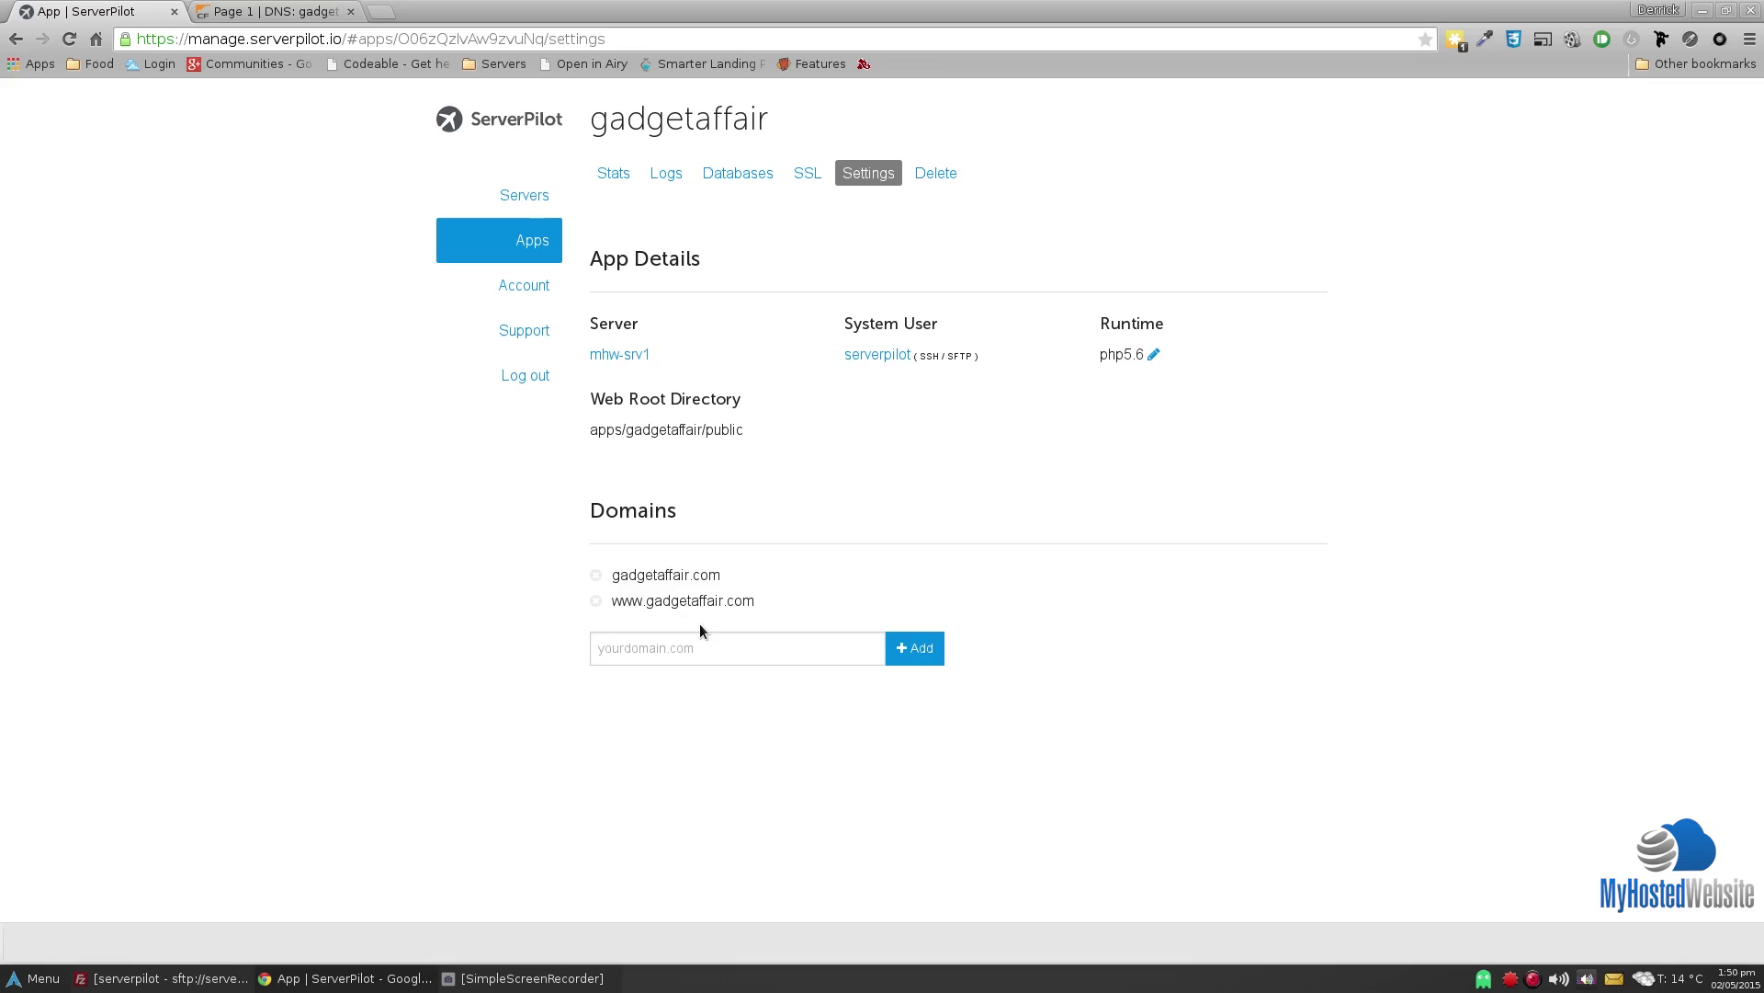
click(648, 649)
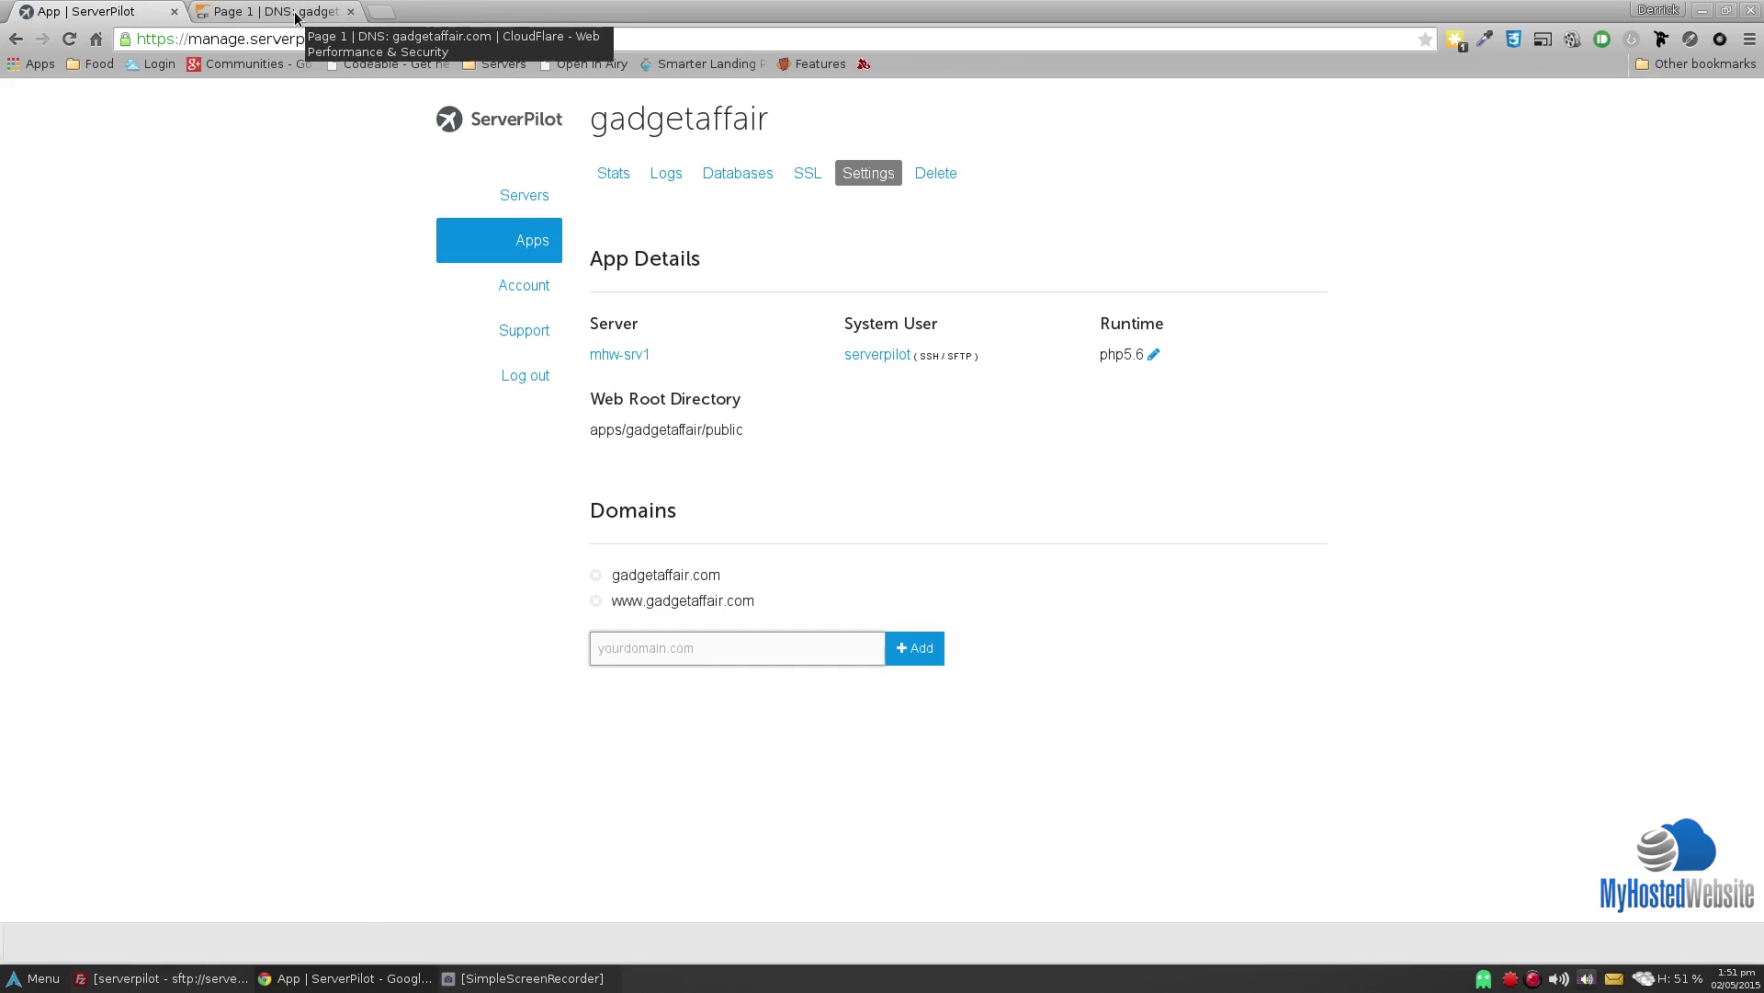
- Switch to CloudFlare's gadgetaffair.com DNS page with no records and the kim and woz nameservers
click(293, 13)
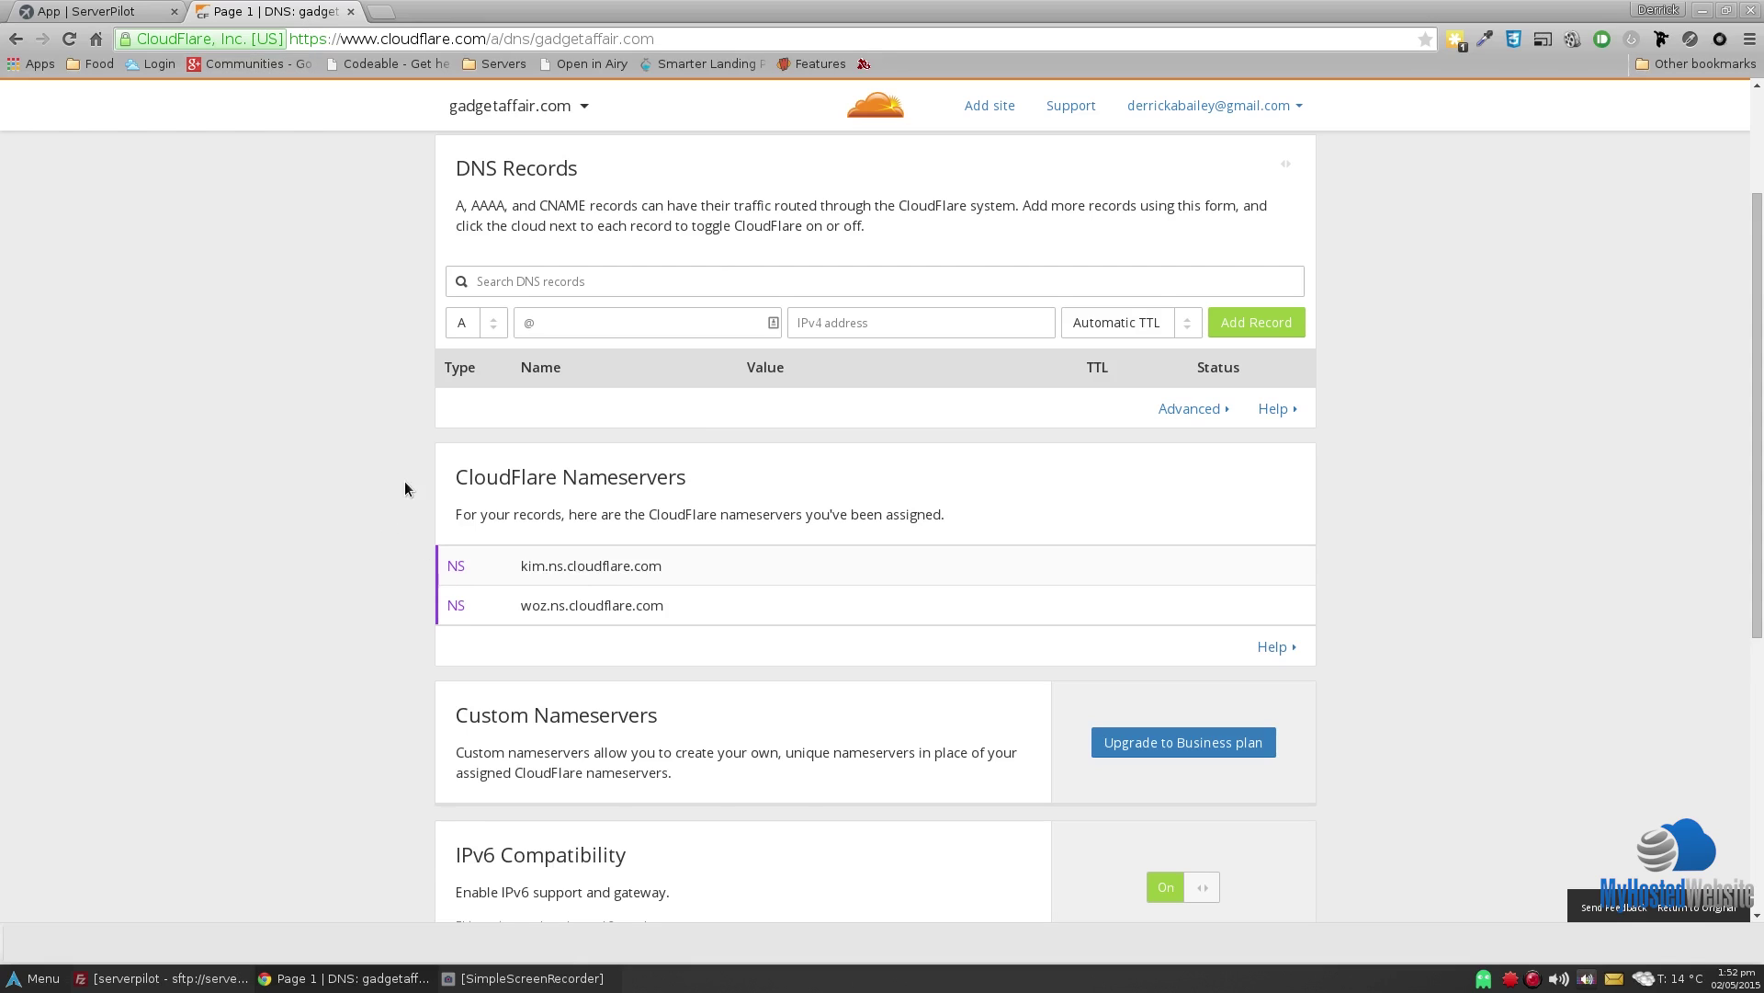
scroll(395, 498, up, 2)
scroll(384, 517, up, 3)
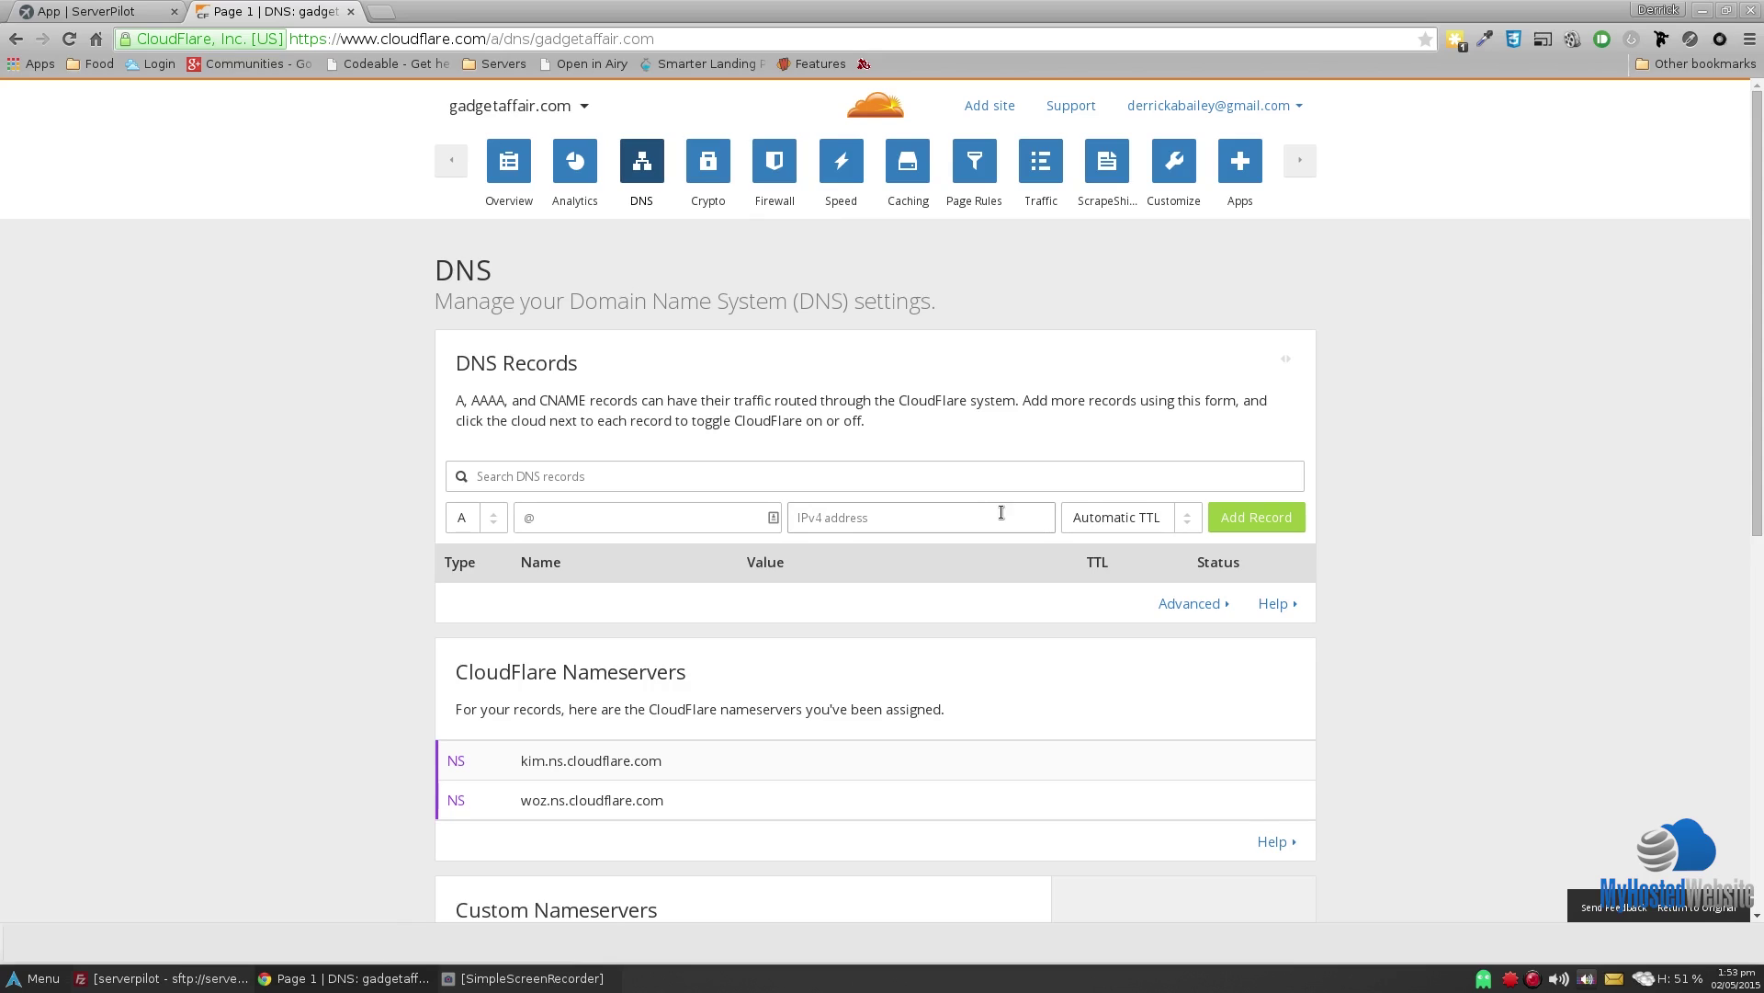
- Add an @ A record pointing to the server IP, fixing the hostname after a failed attempt
click(568, 519)
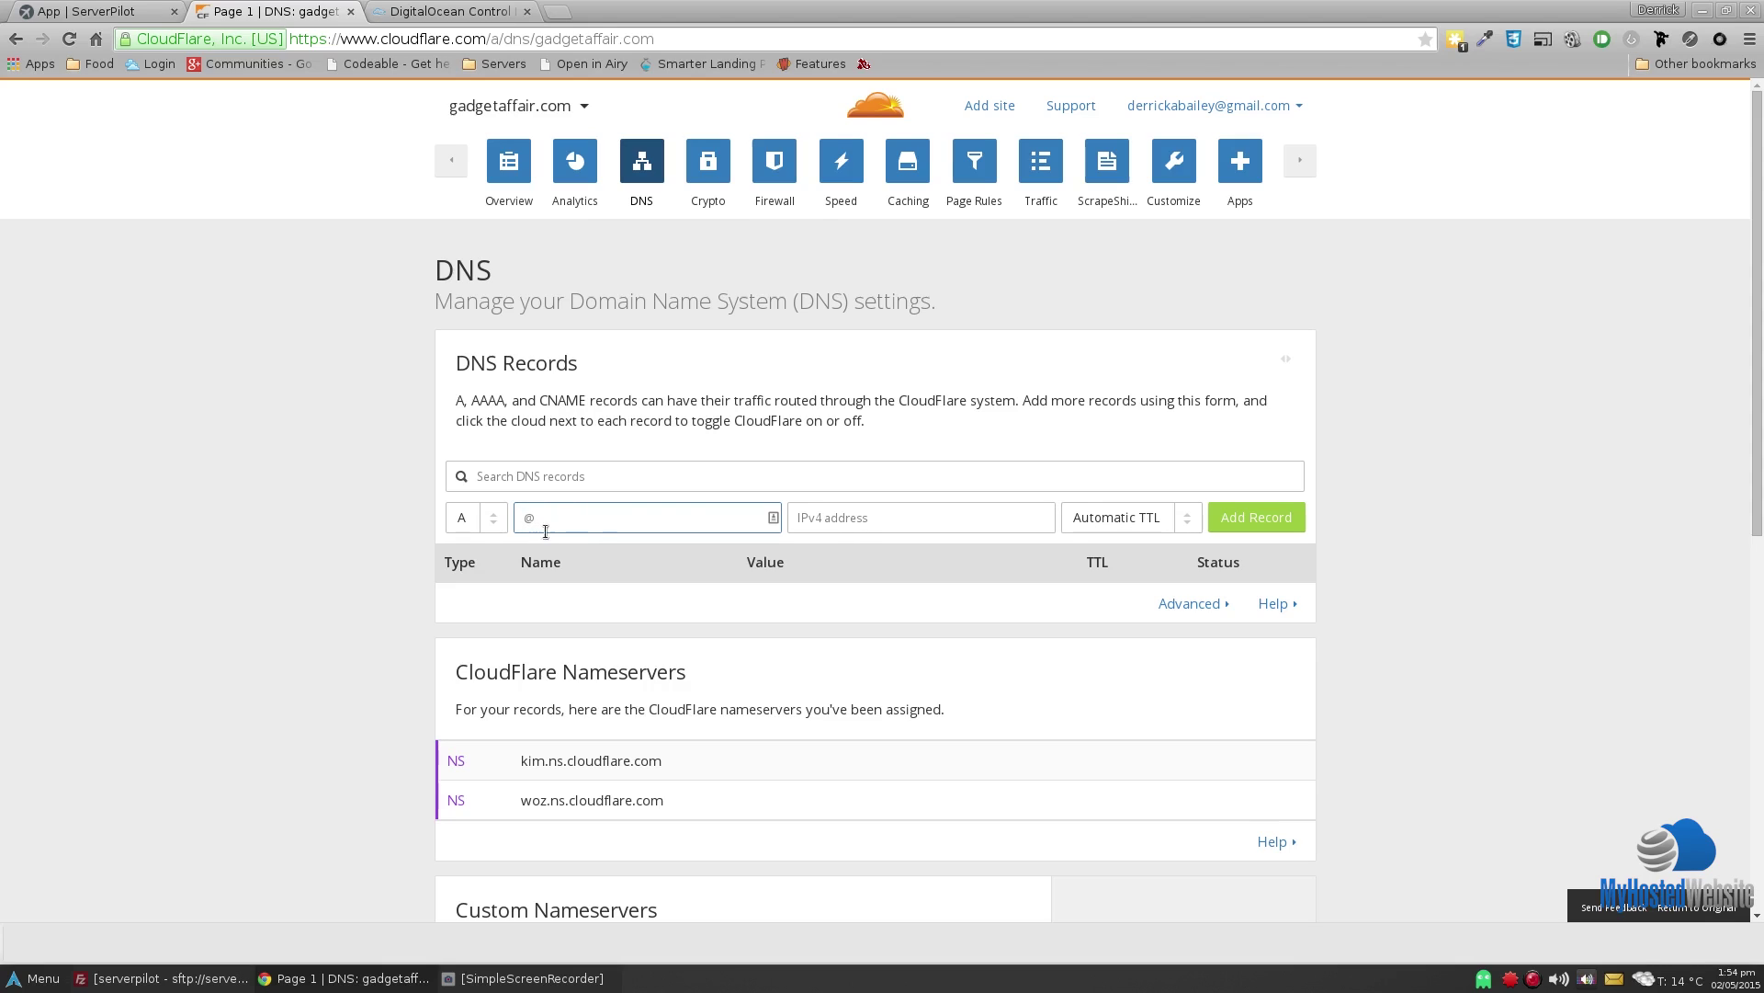
click(844, 521)
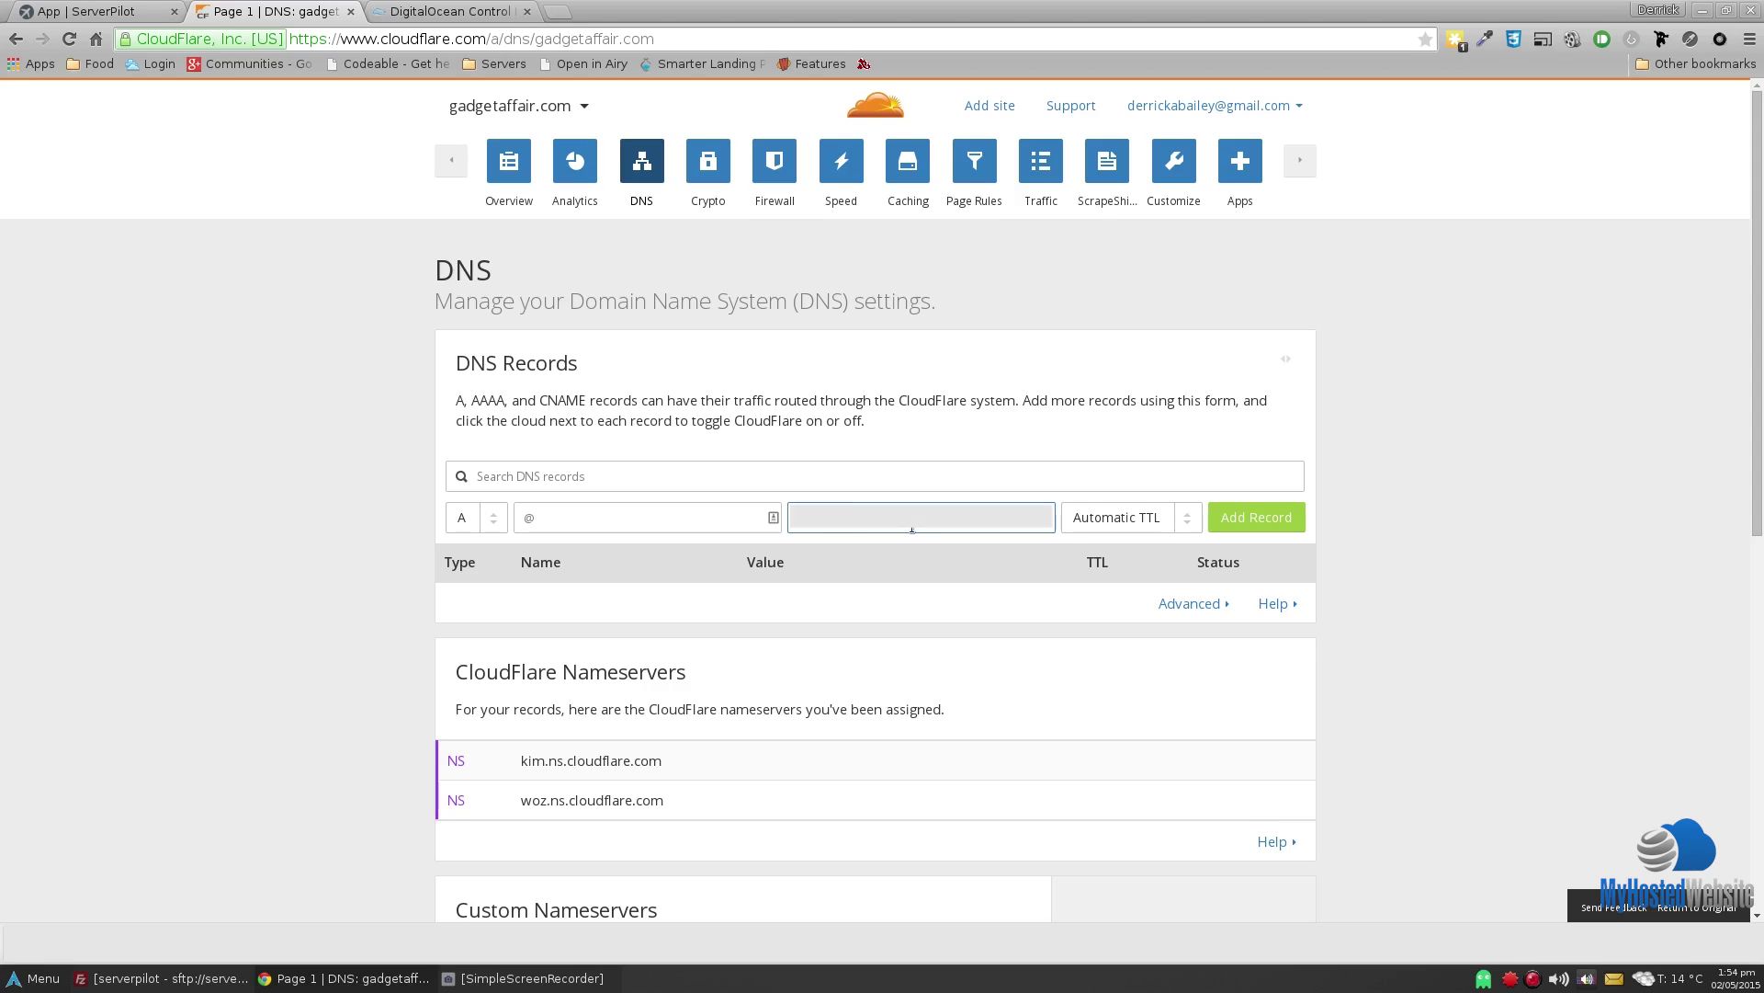
click(1257, 518)
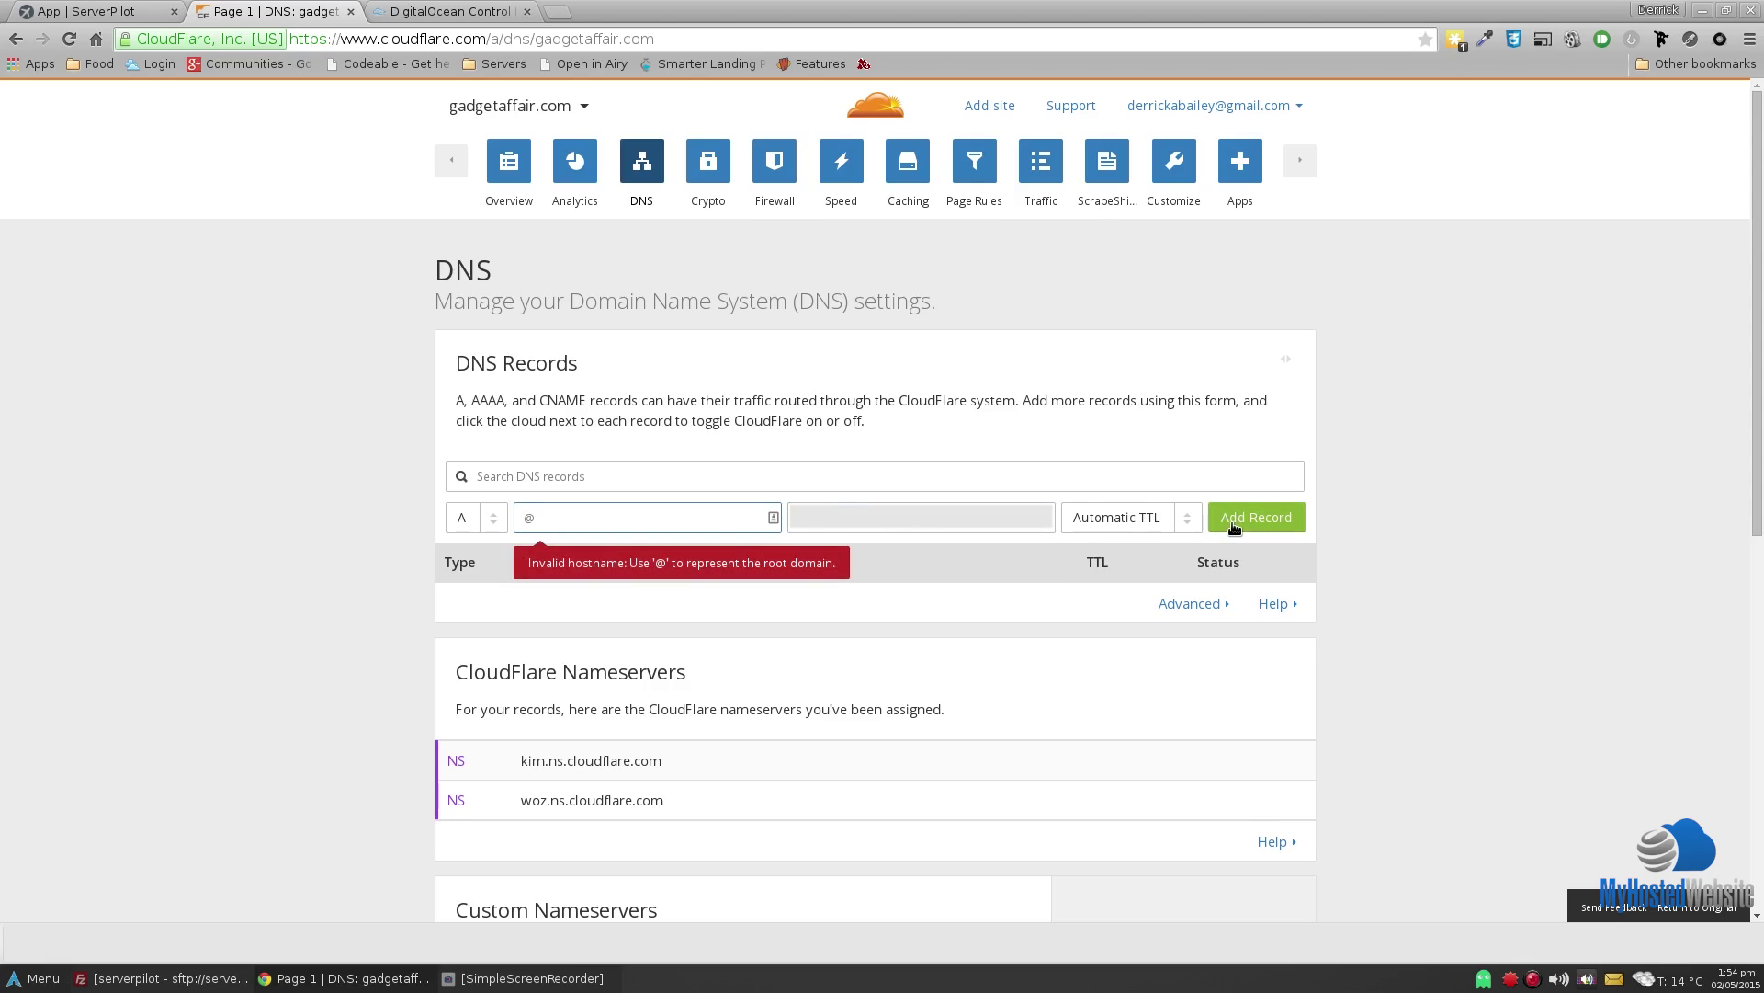
click(612, 518)
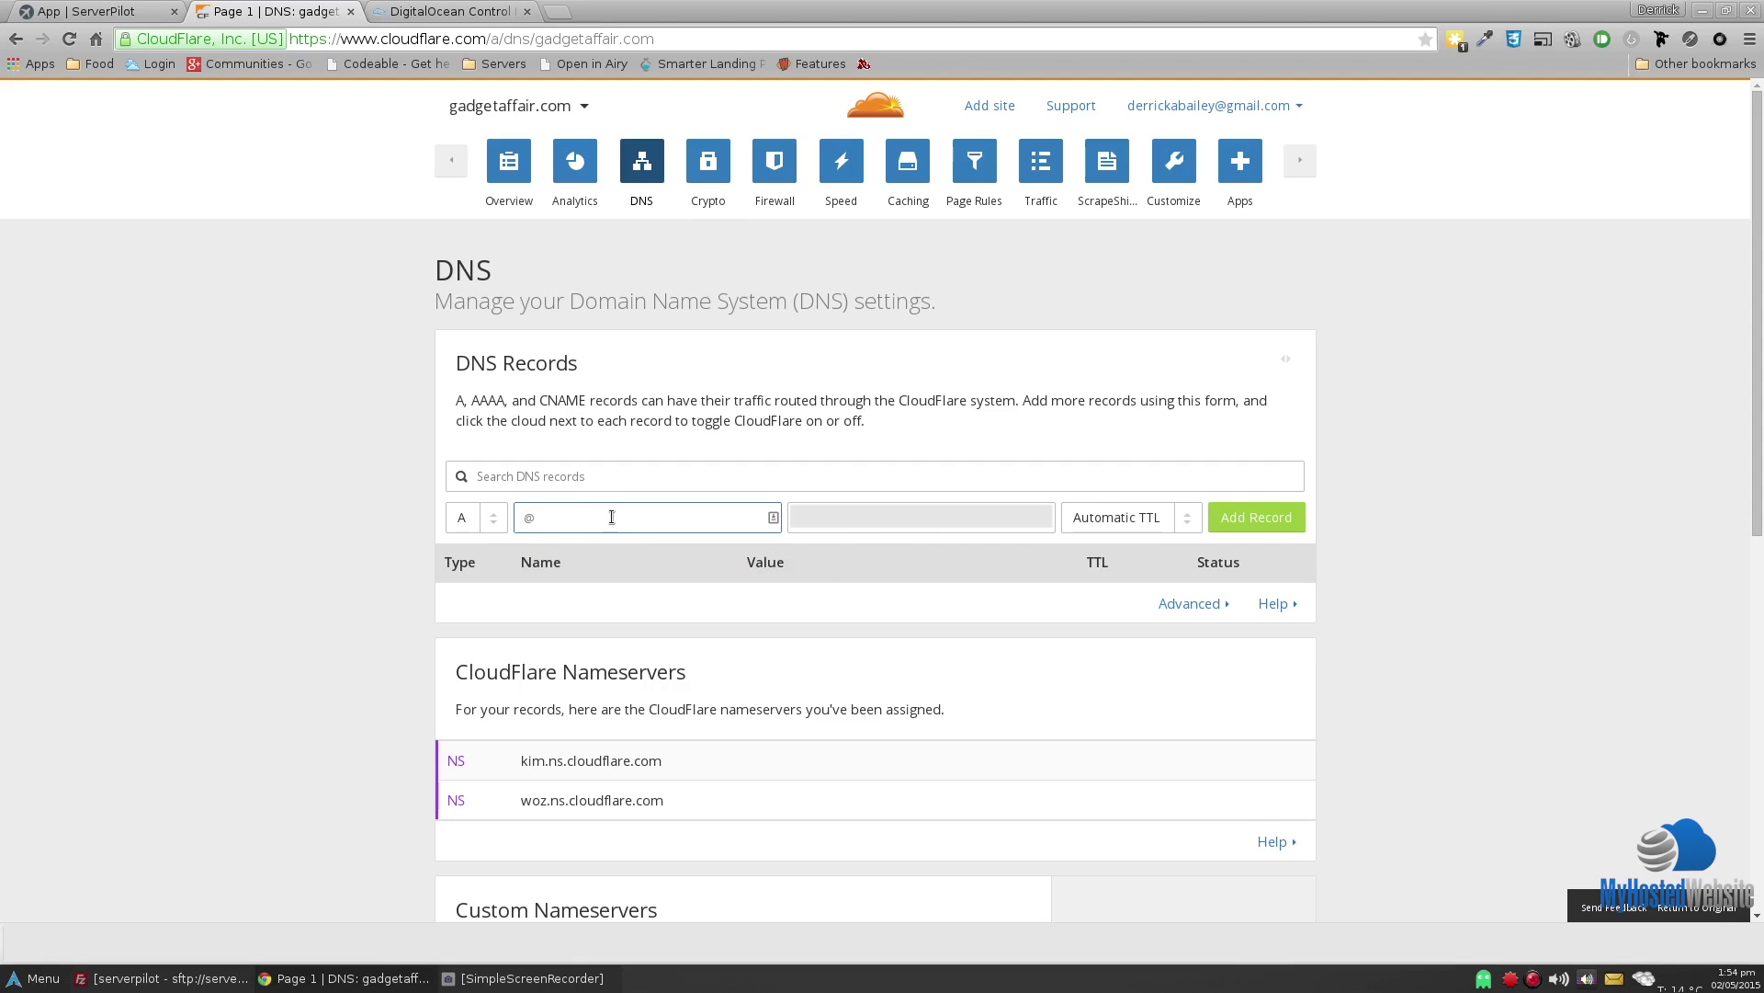
text(@)
click(1256, 518)
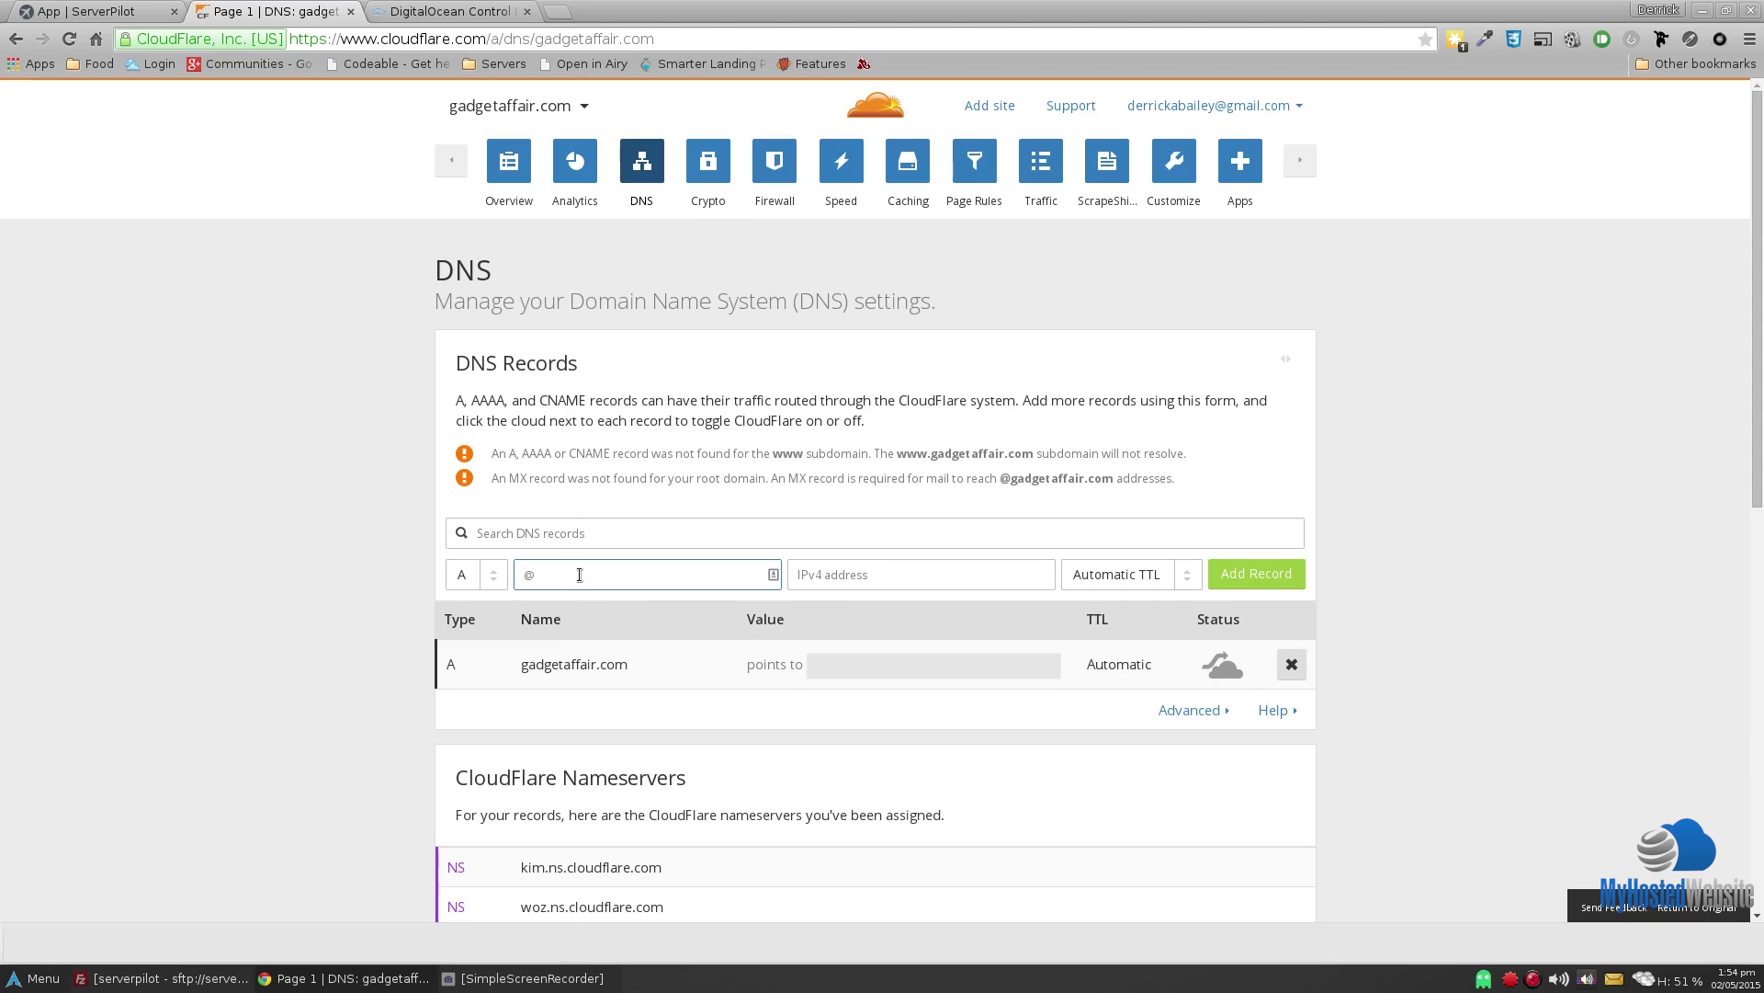
text(www)
- Add a www A record pointing to the pasted server IP address
key(Tab)
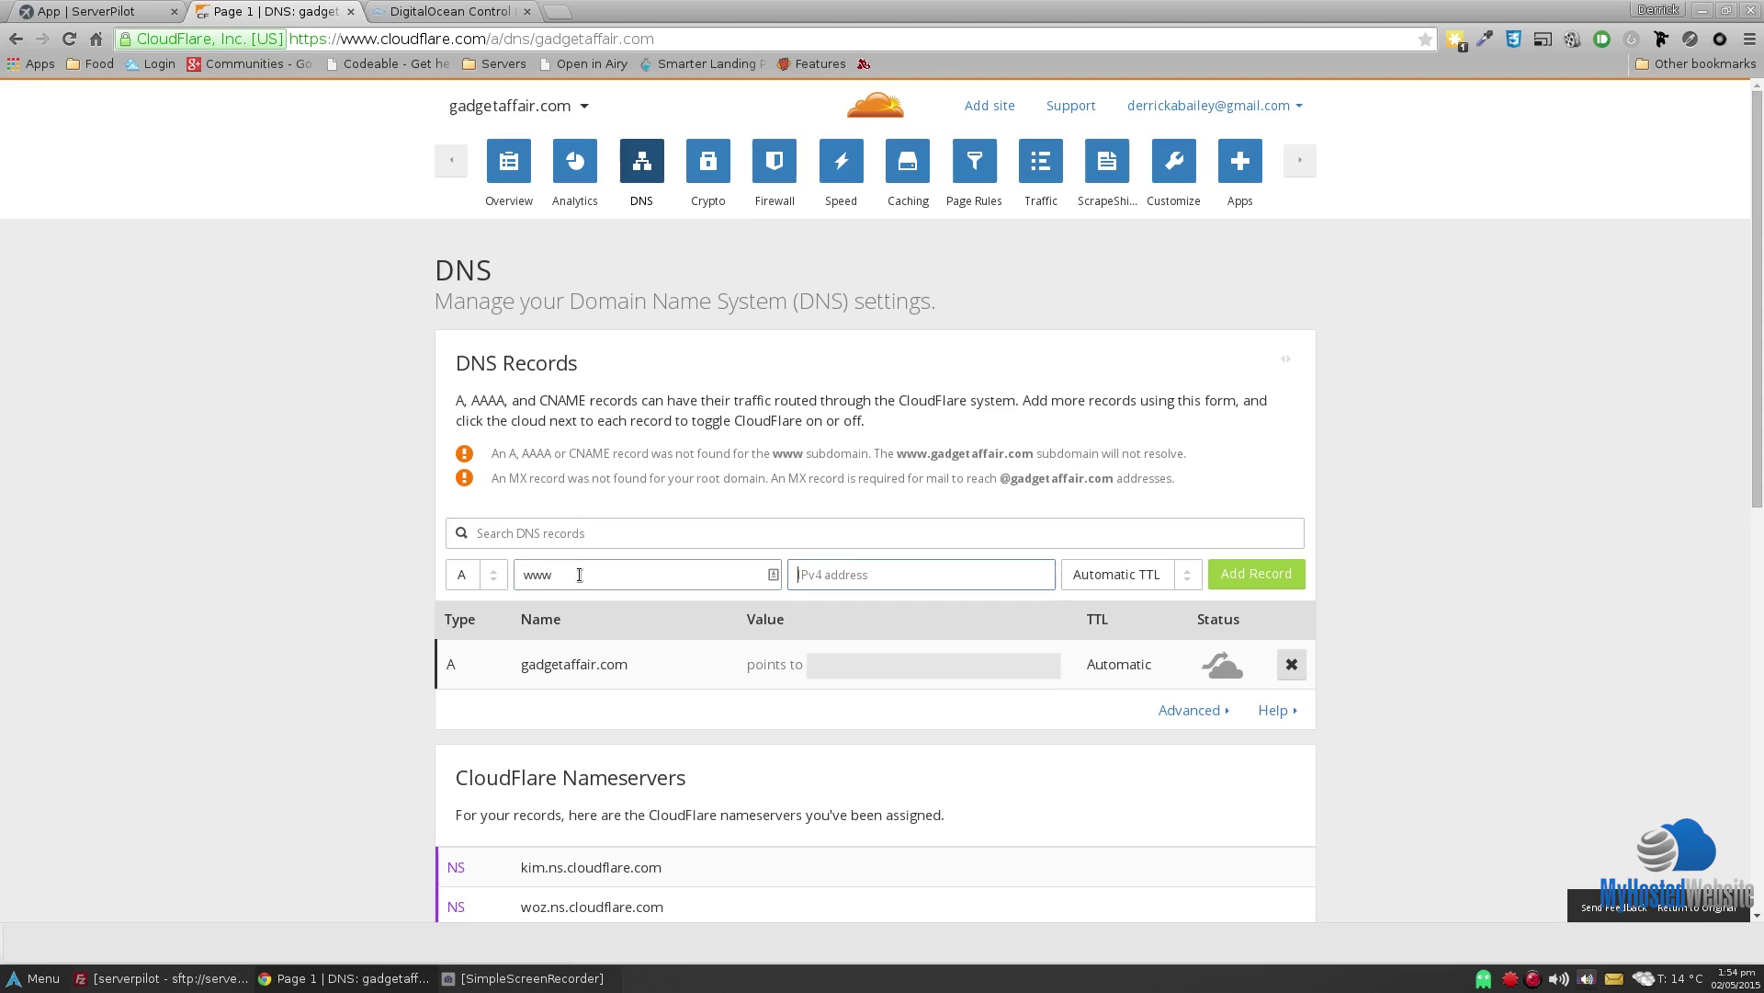
key(ctrl+v)
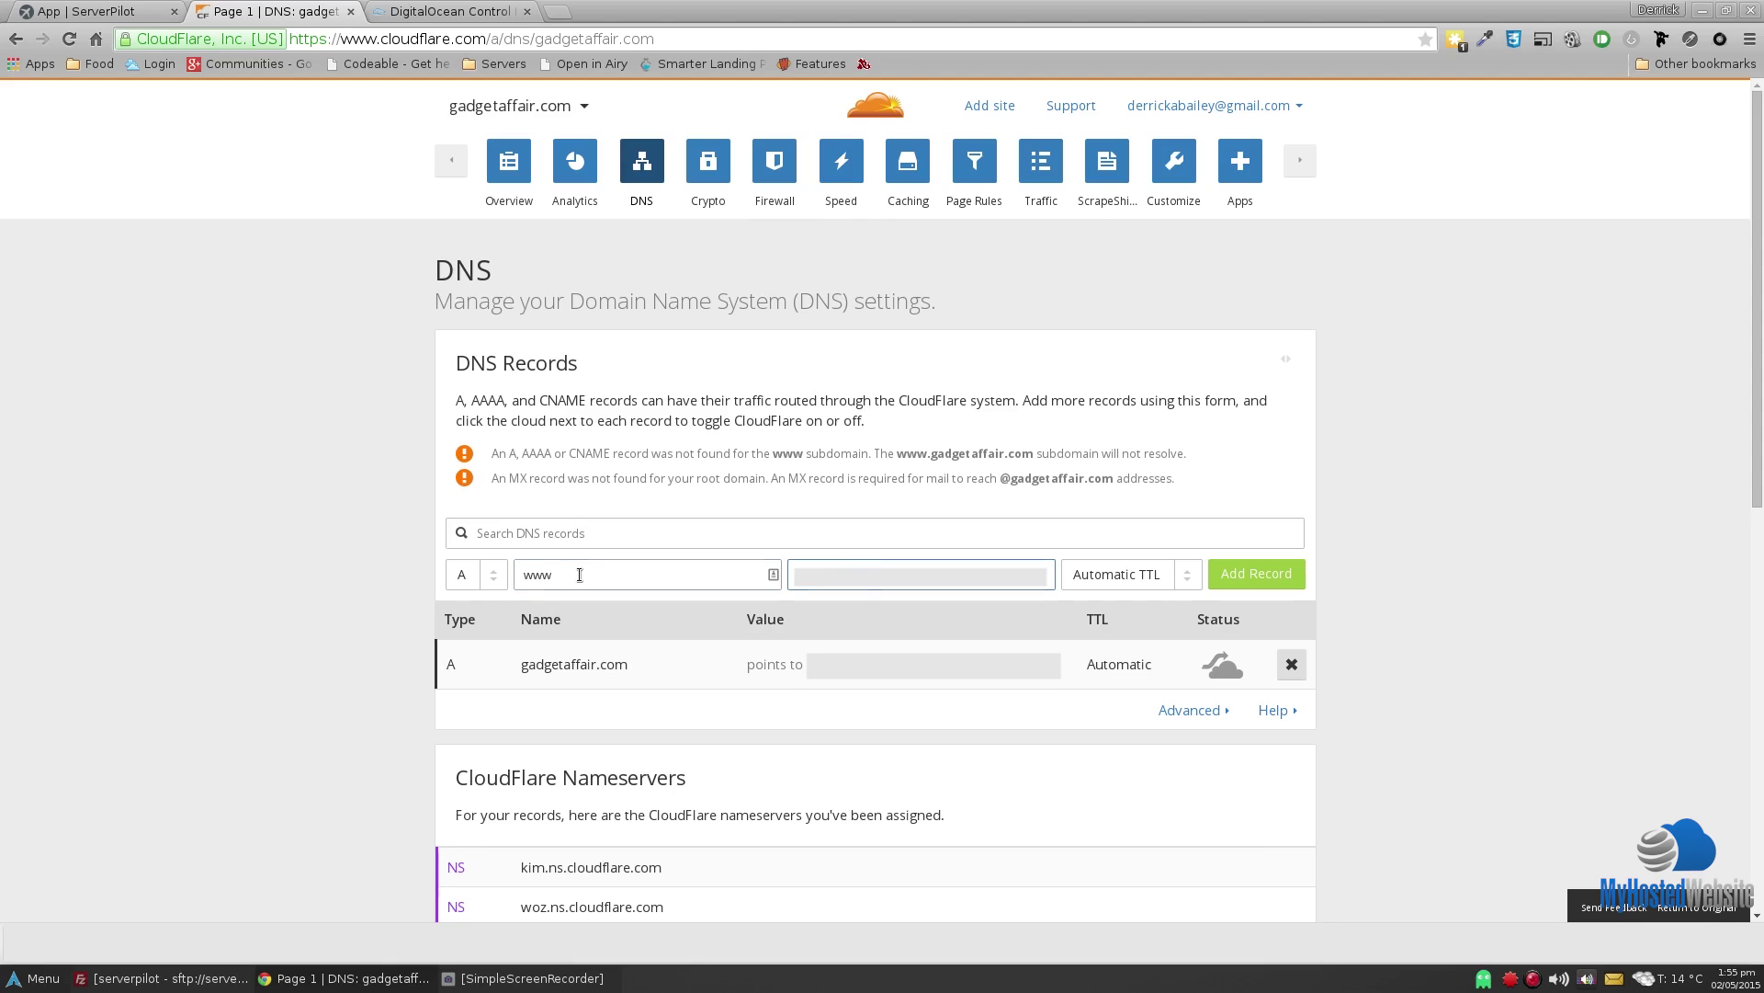
click(1254, 573)
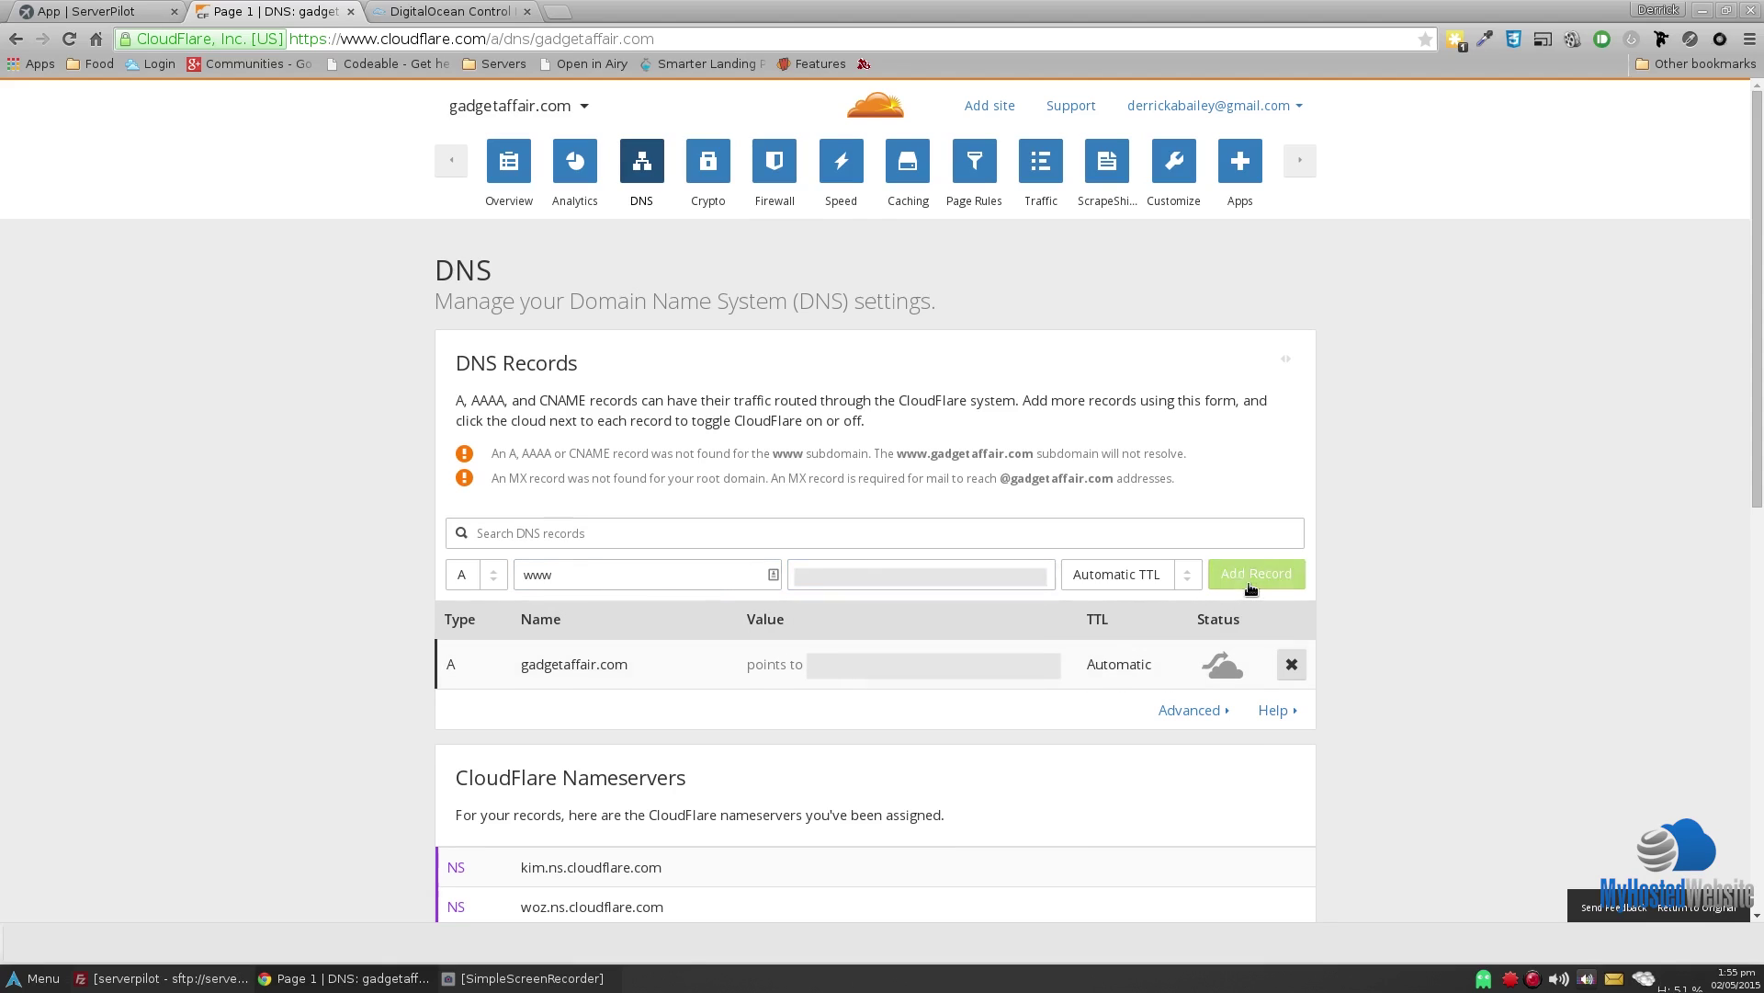
scroll(1131, 740, down, 3)
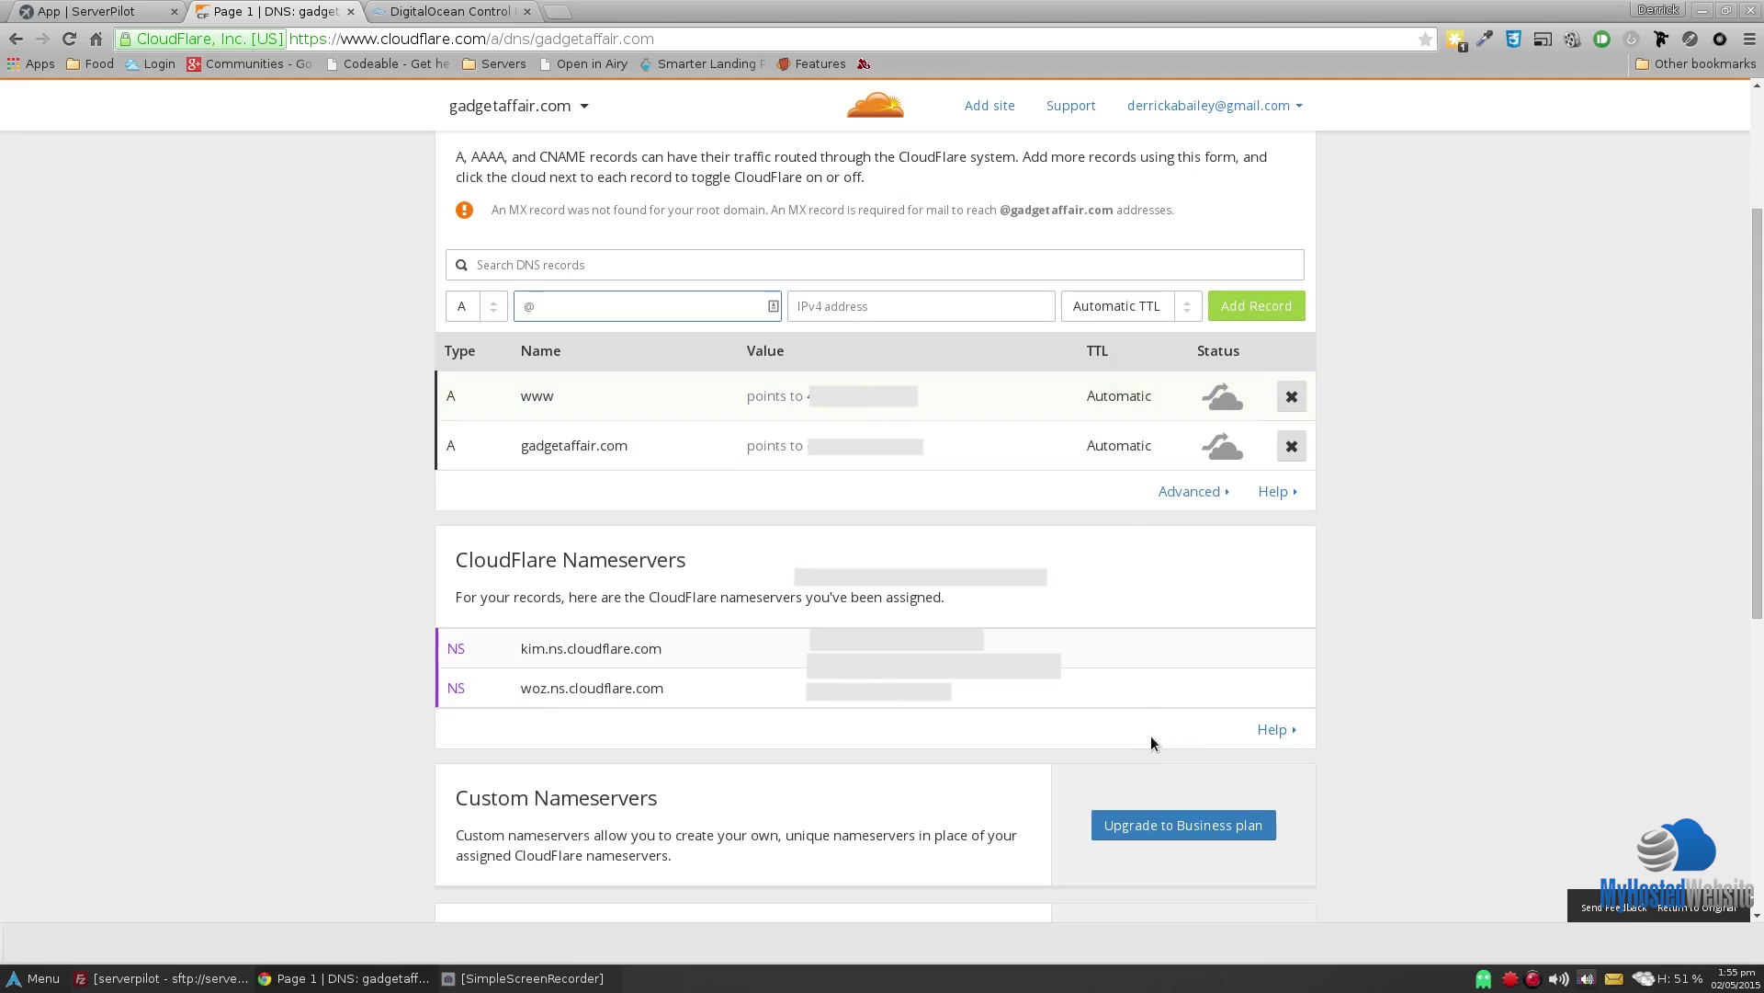
scroll(1145, 737, down, 1)
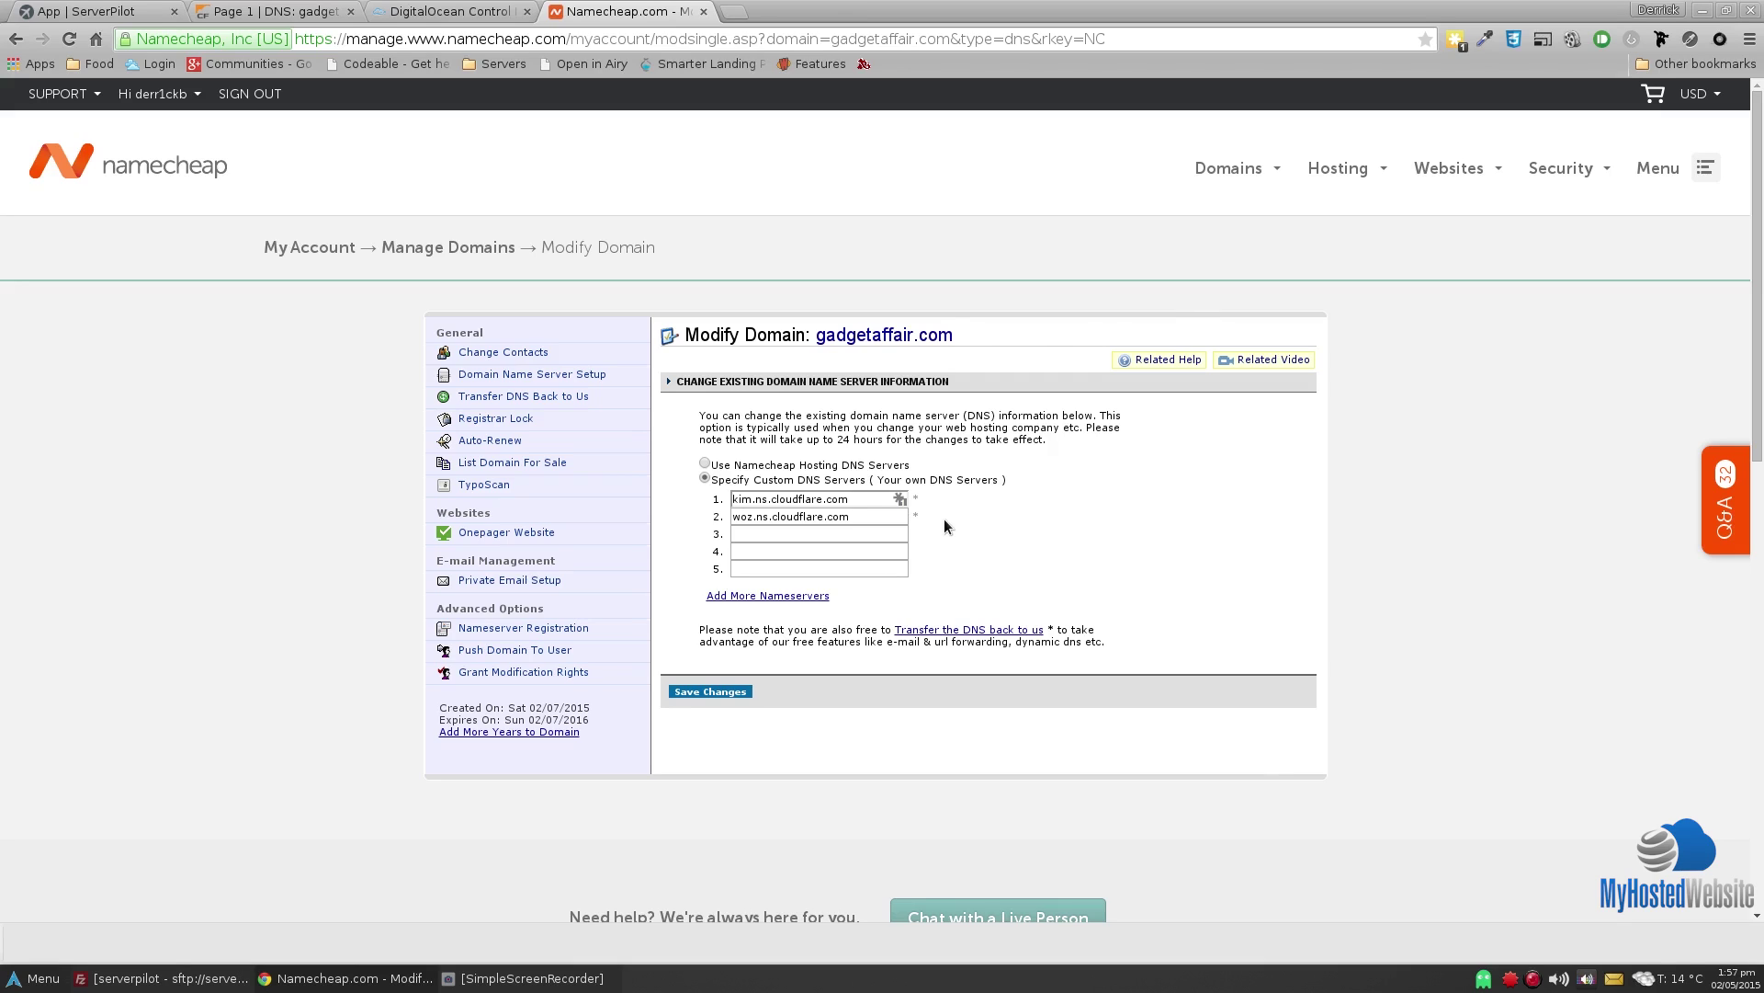
- Return to the CloudFlare DNS page for gadgetaffair.com
key(ctrl+2)
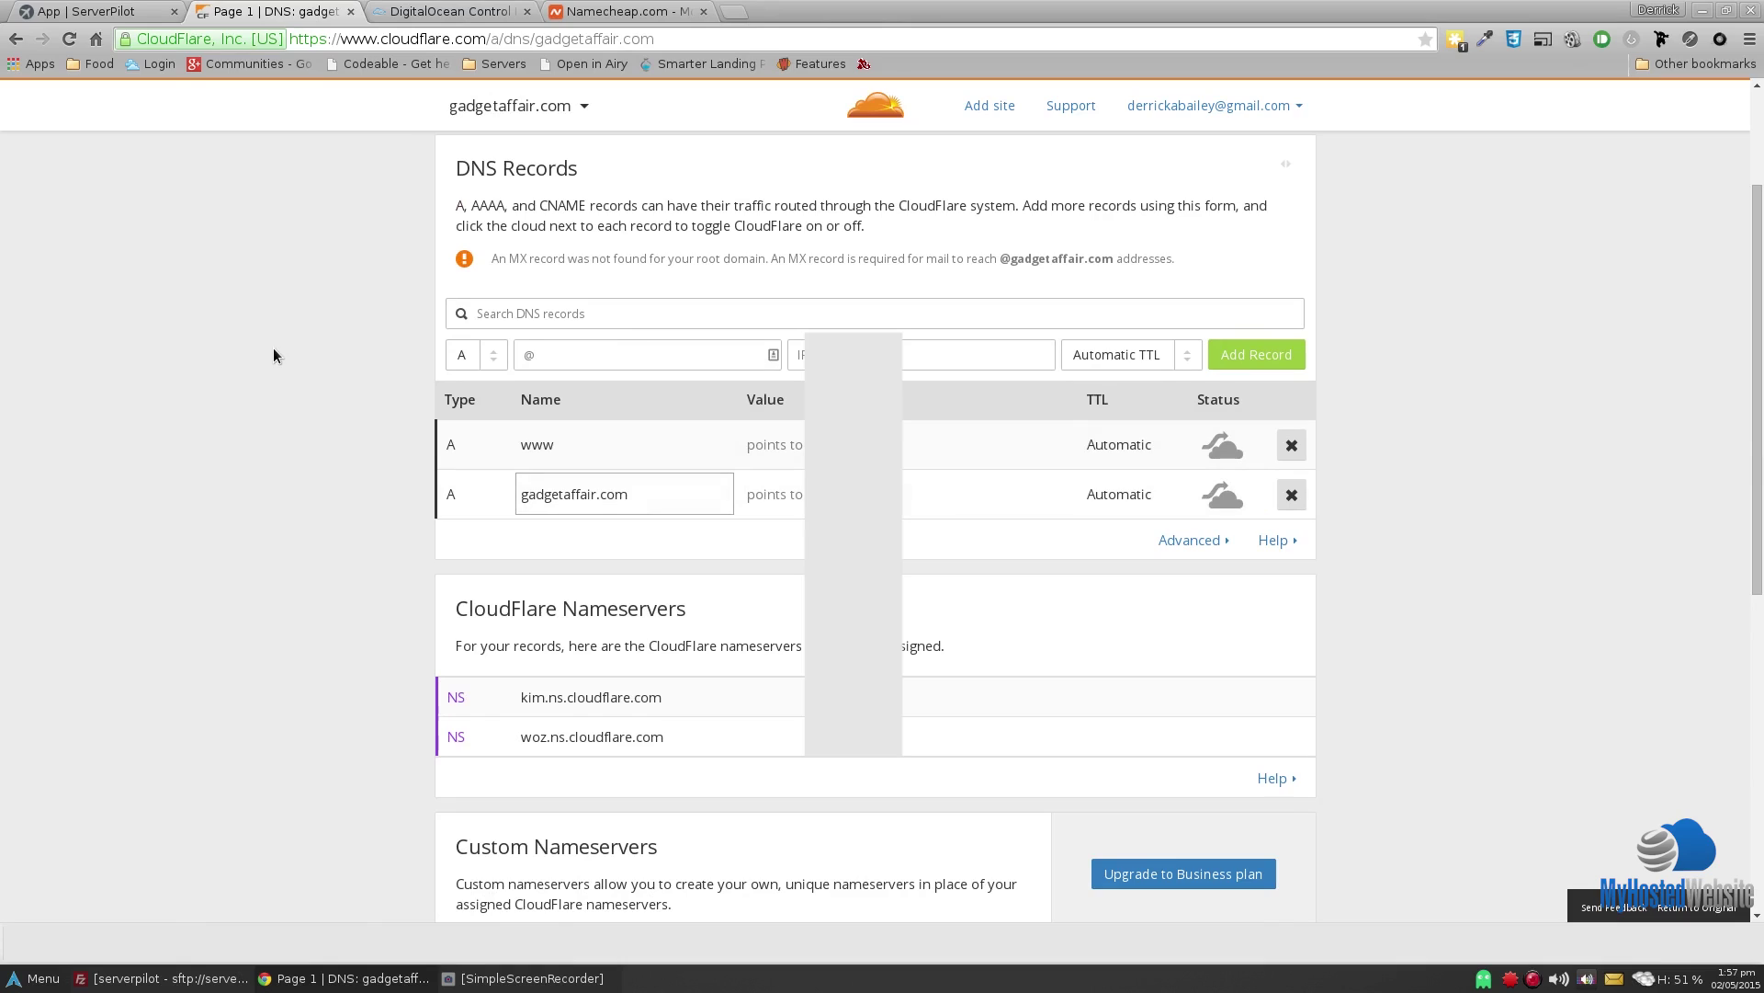
- Highlight the kim and woz nameserver names and the gadgetaffair.com record name
triple_click(528, 700)
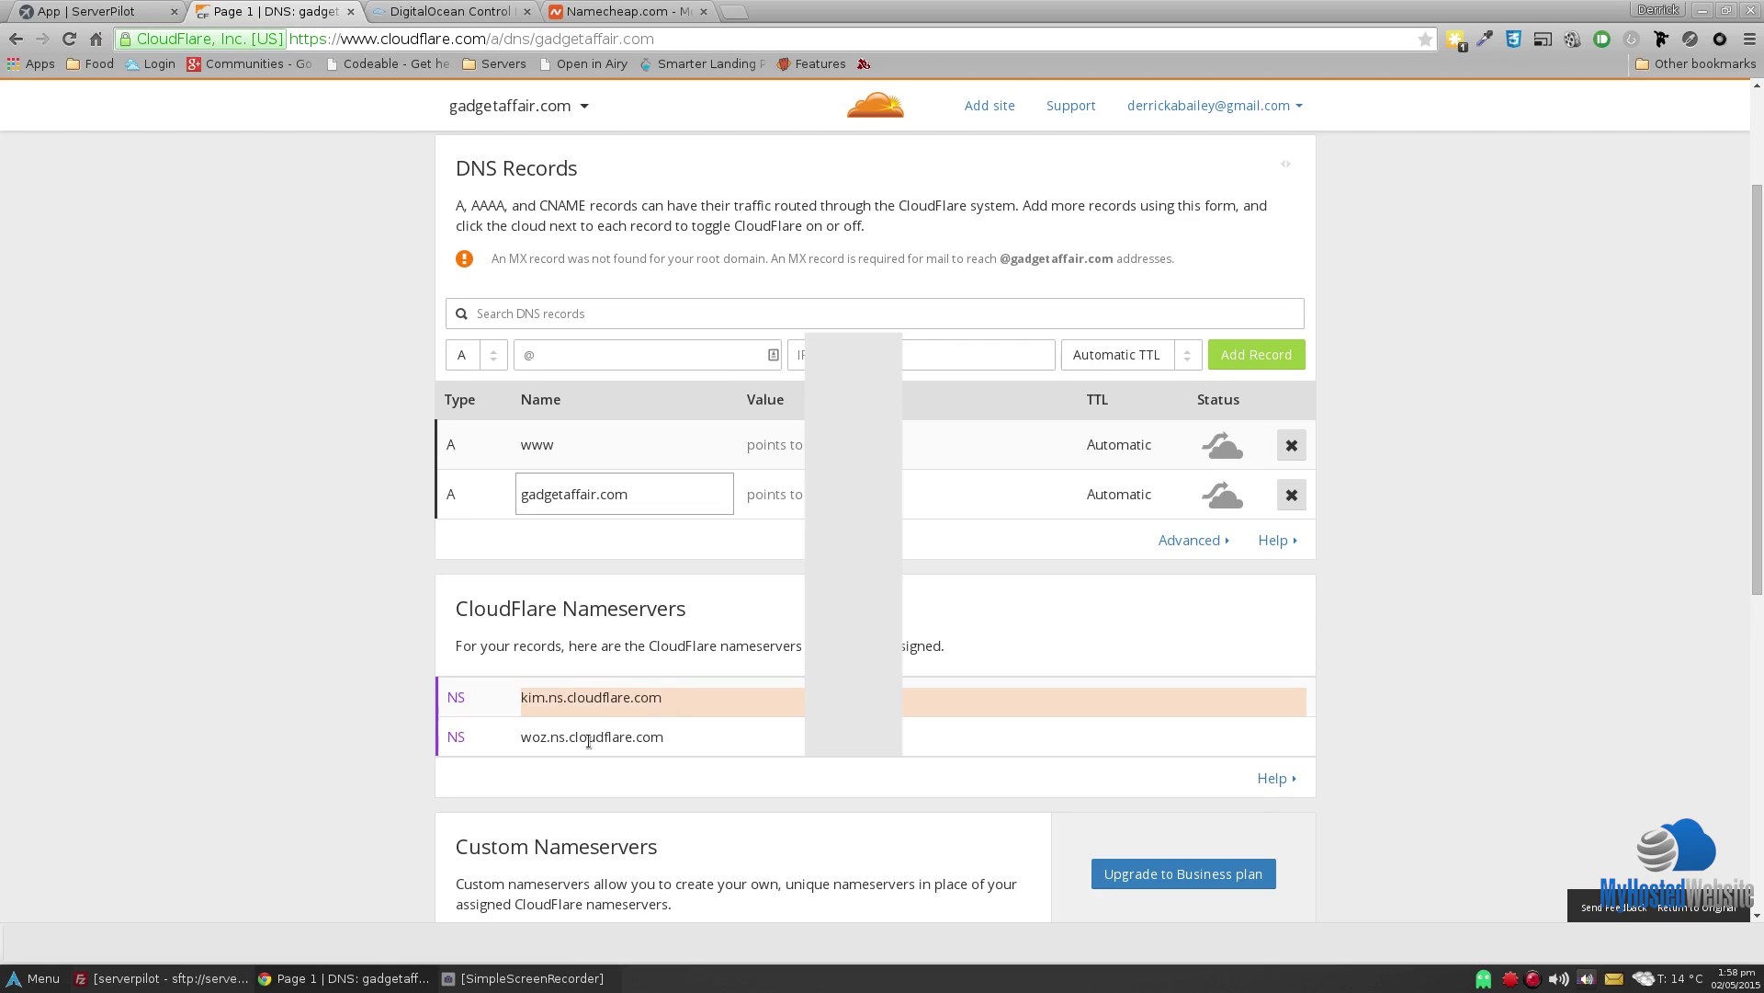
drag(522, 746, 686, 744)
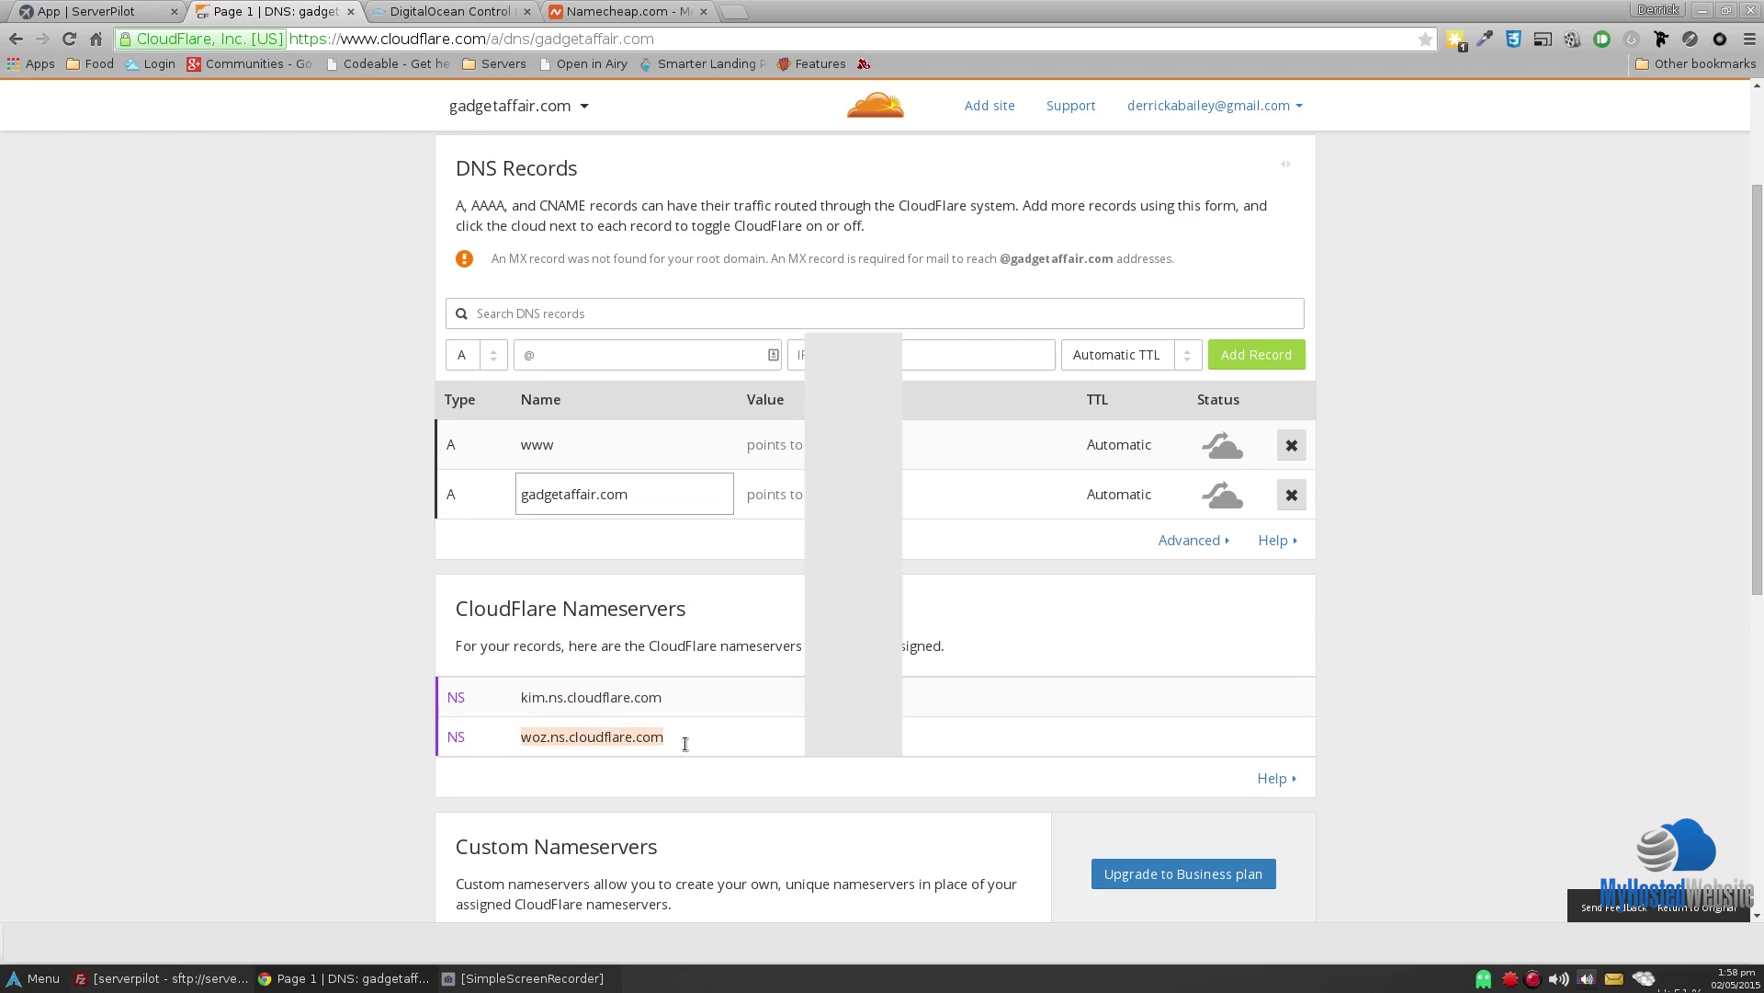
scroll(606, 703, up, 1)
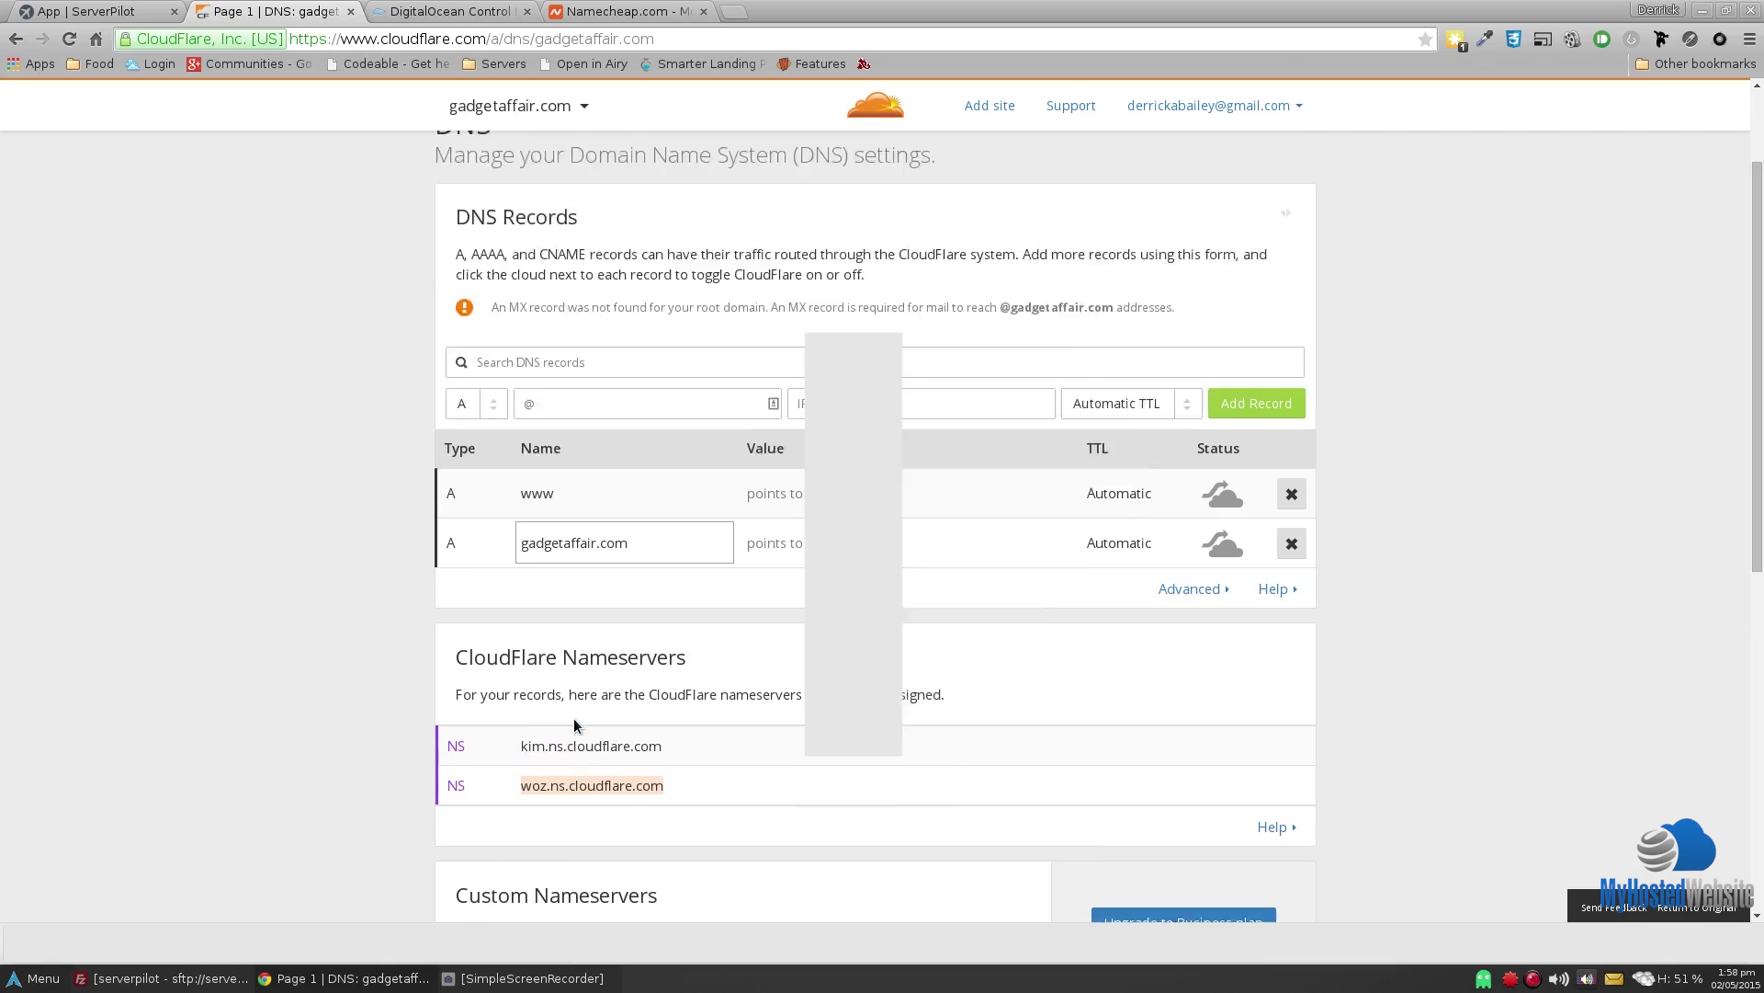
scroll(576, 724, up, 3)
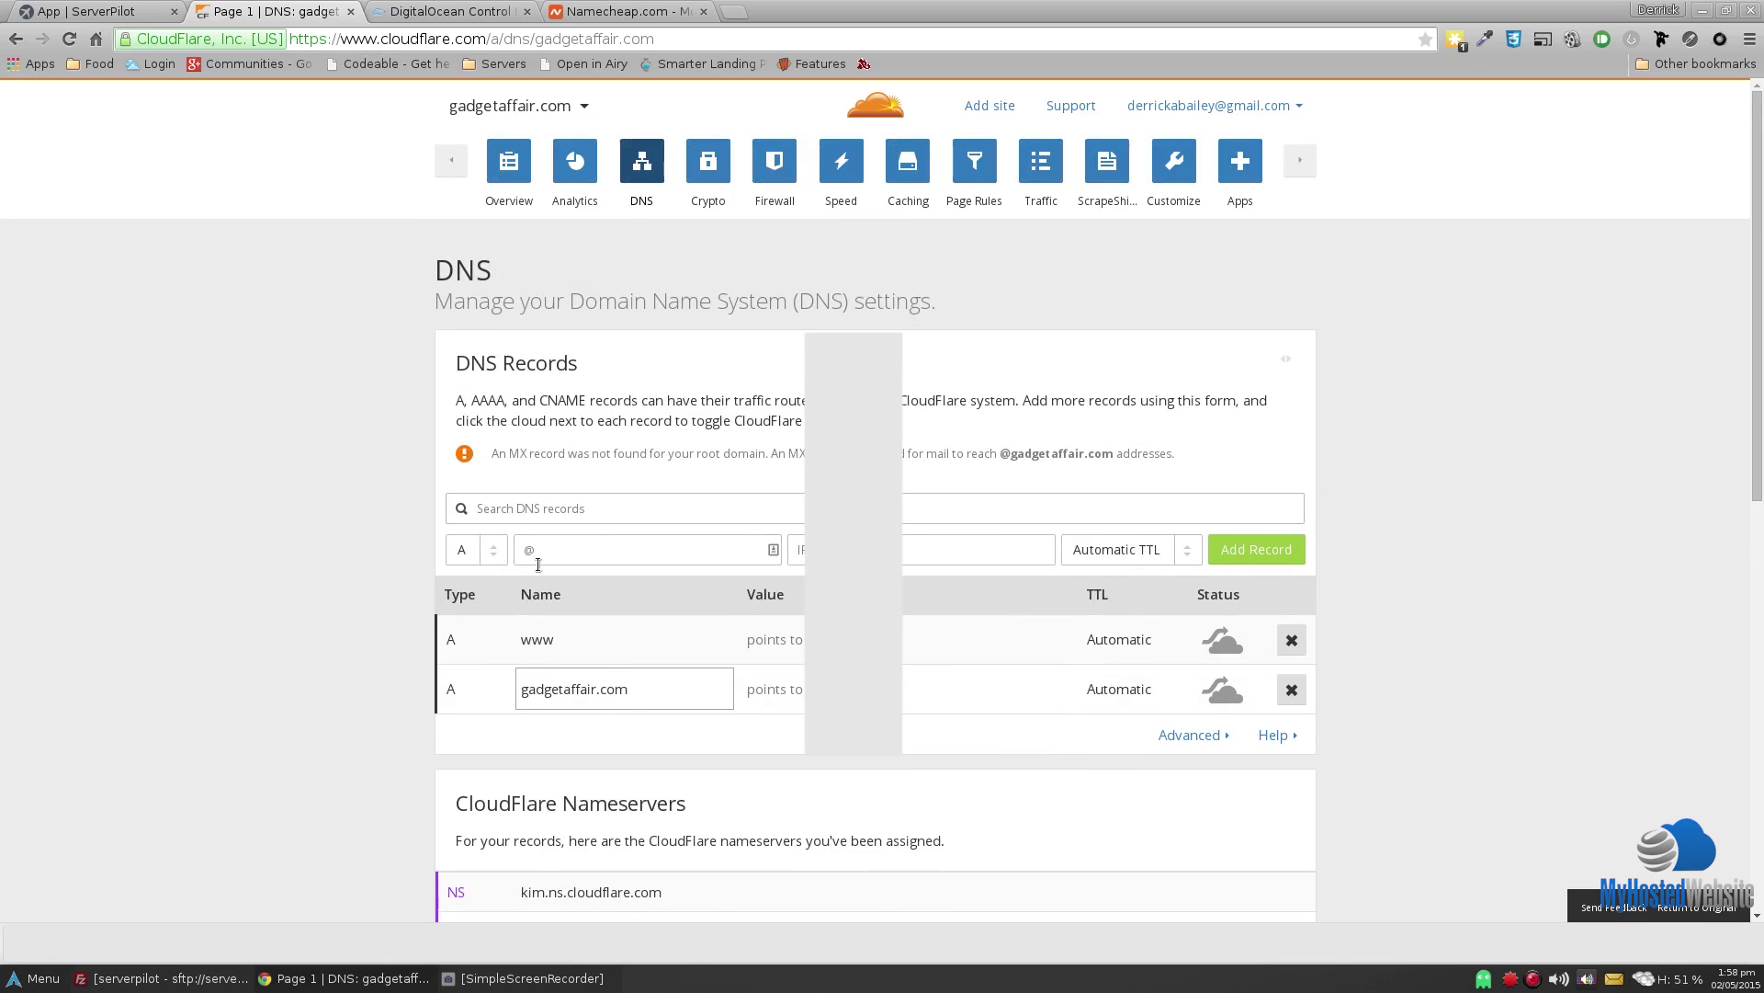
scroll(604, 723, down, 3)
scroll(662, 678, down, 1)
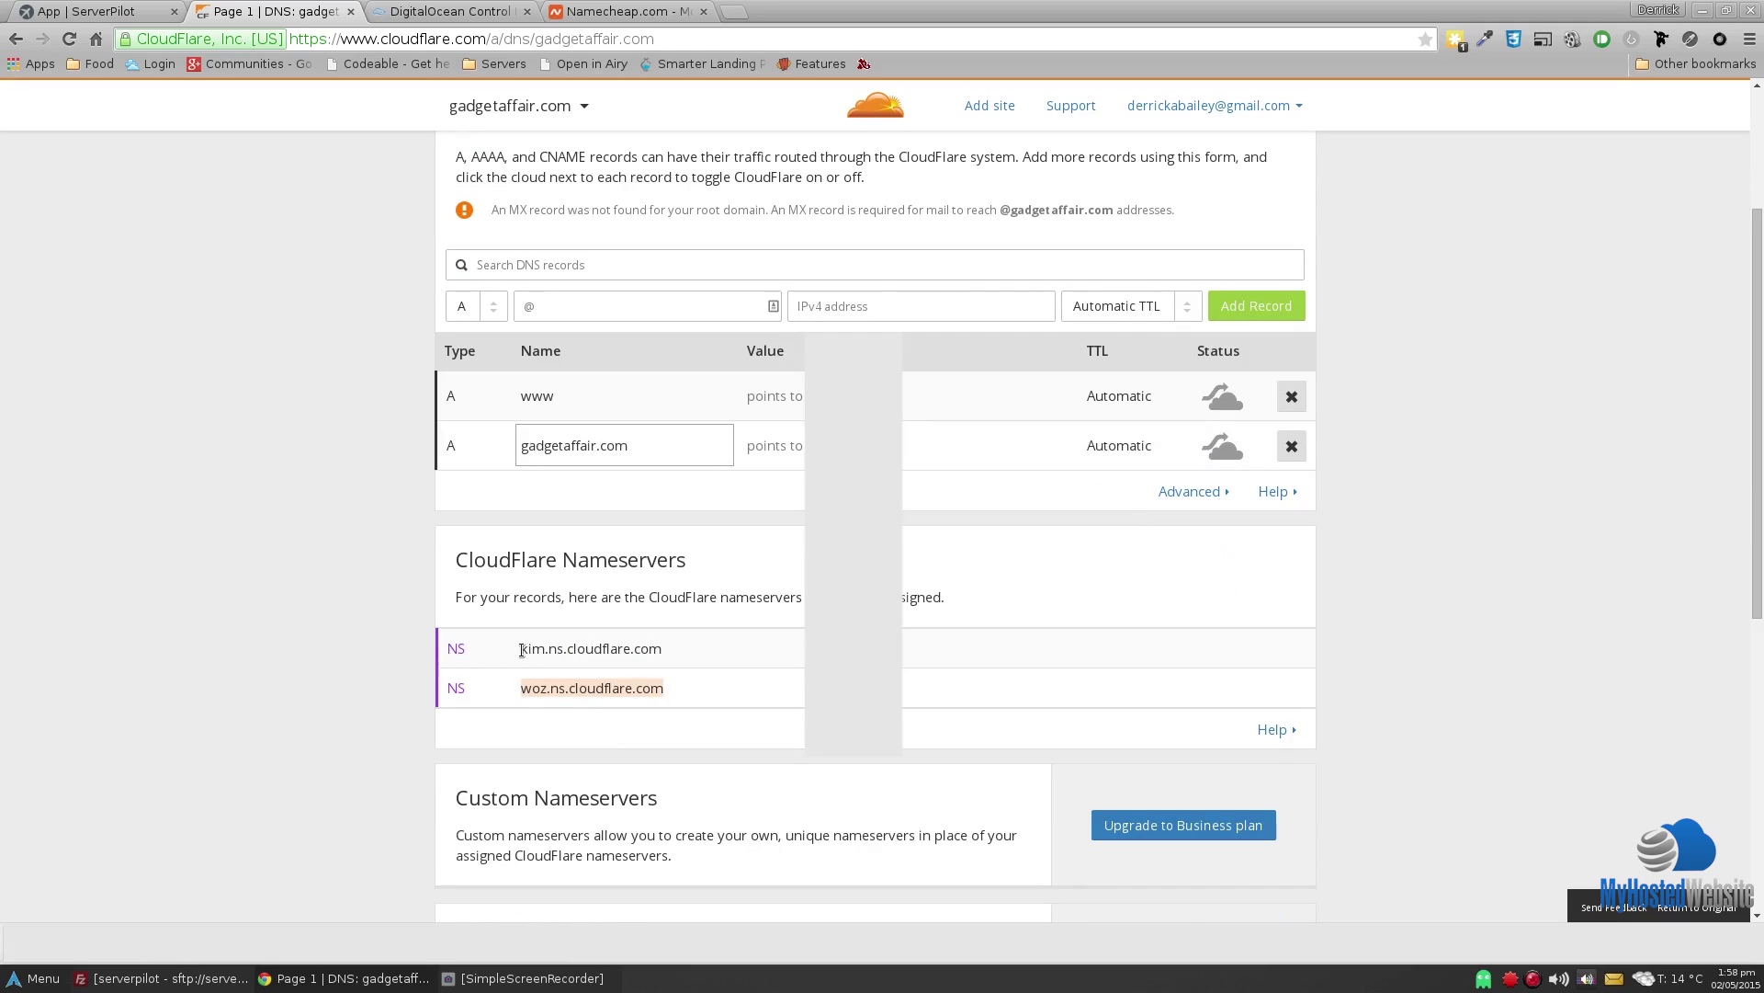
drag(521, 648, 670, 648)
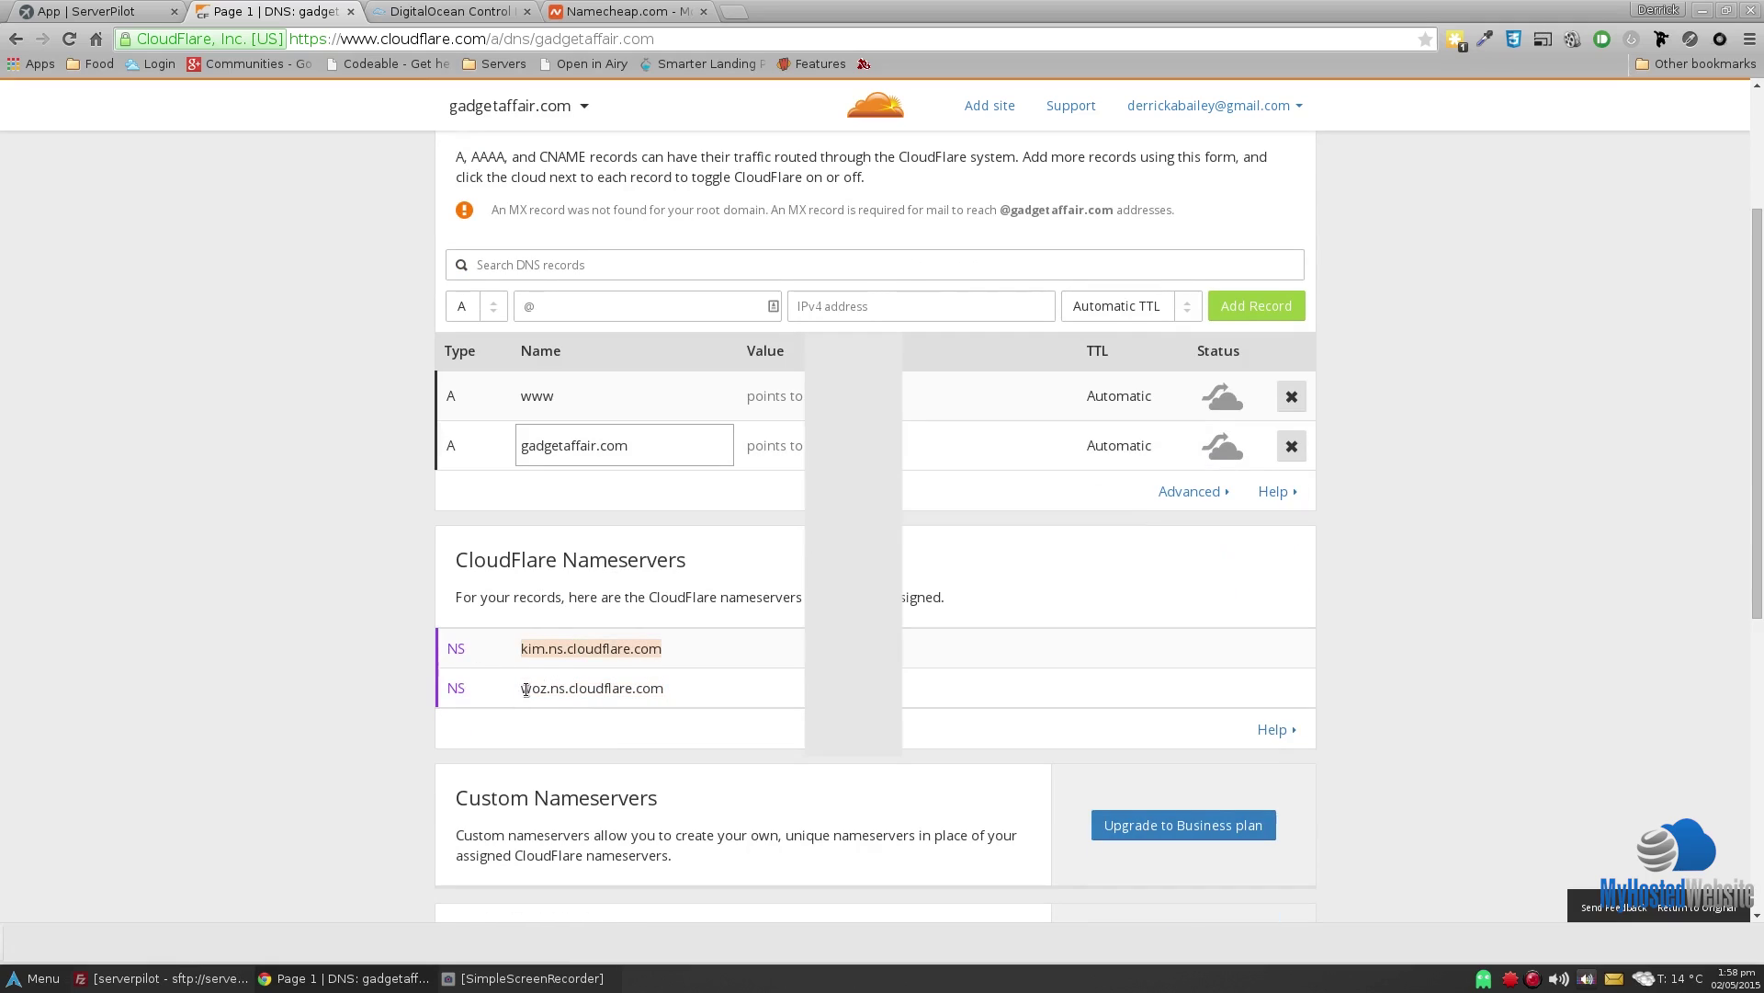
drag(521, 688, 684, 689)
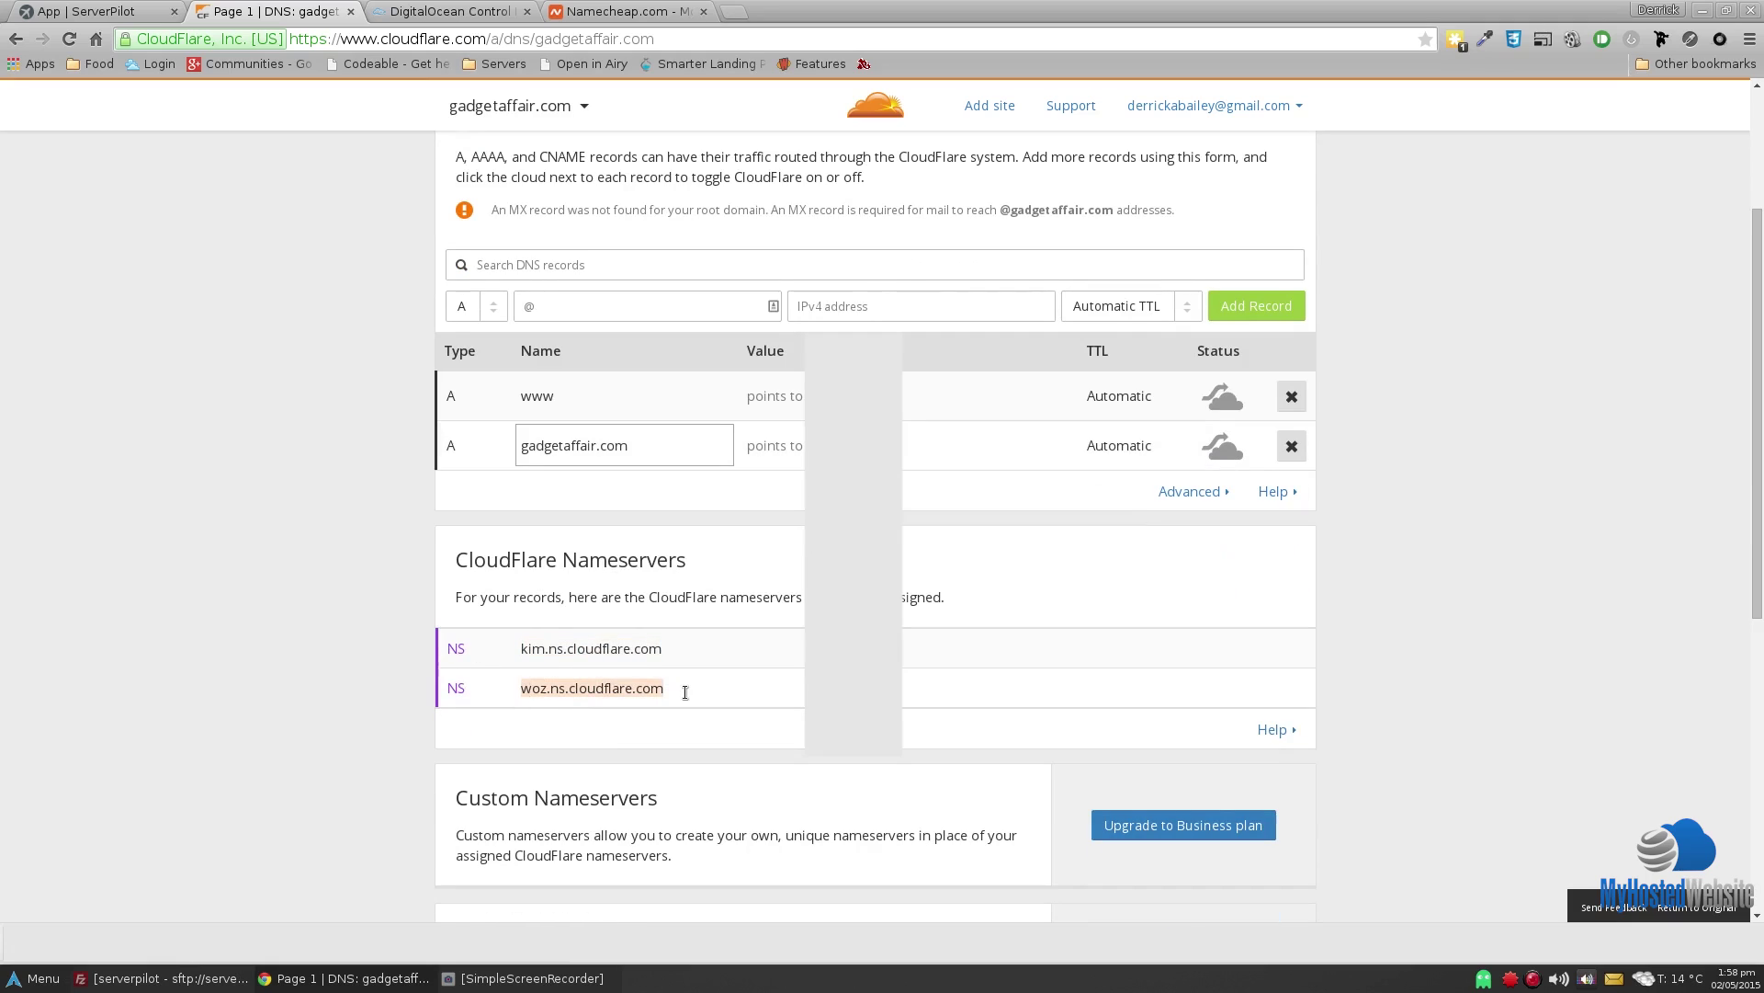
click(524, 649)
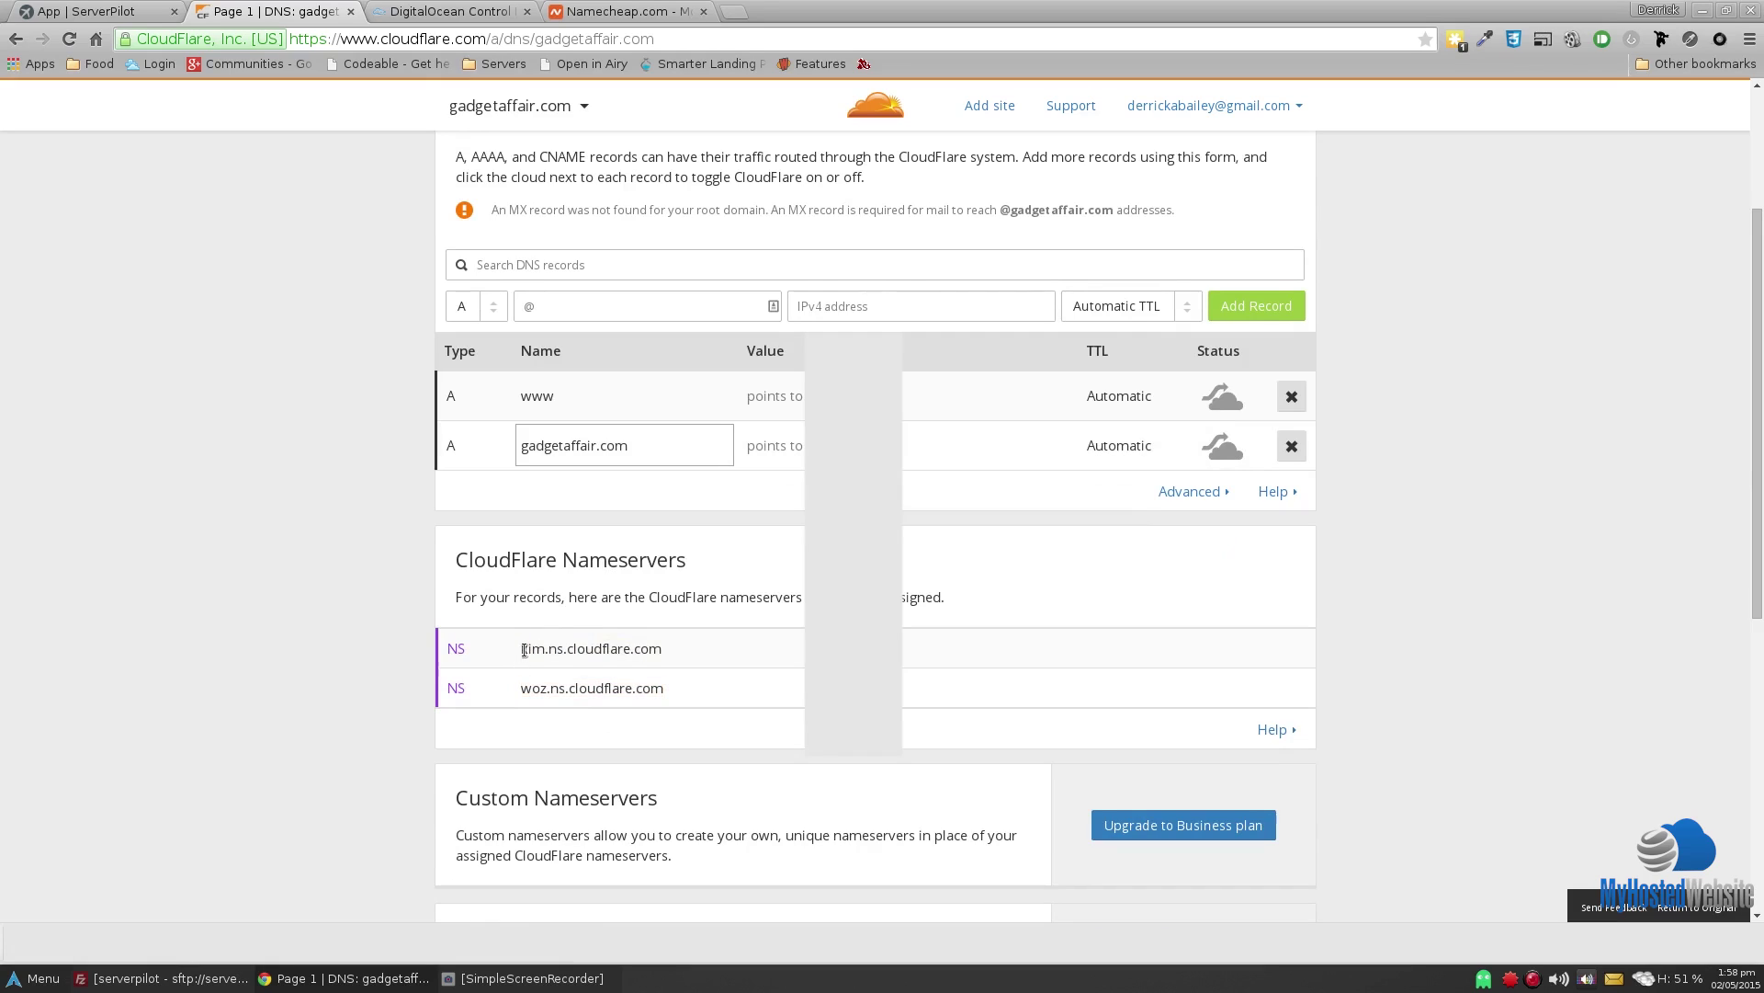
drag(521, 648, 667, 656)
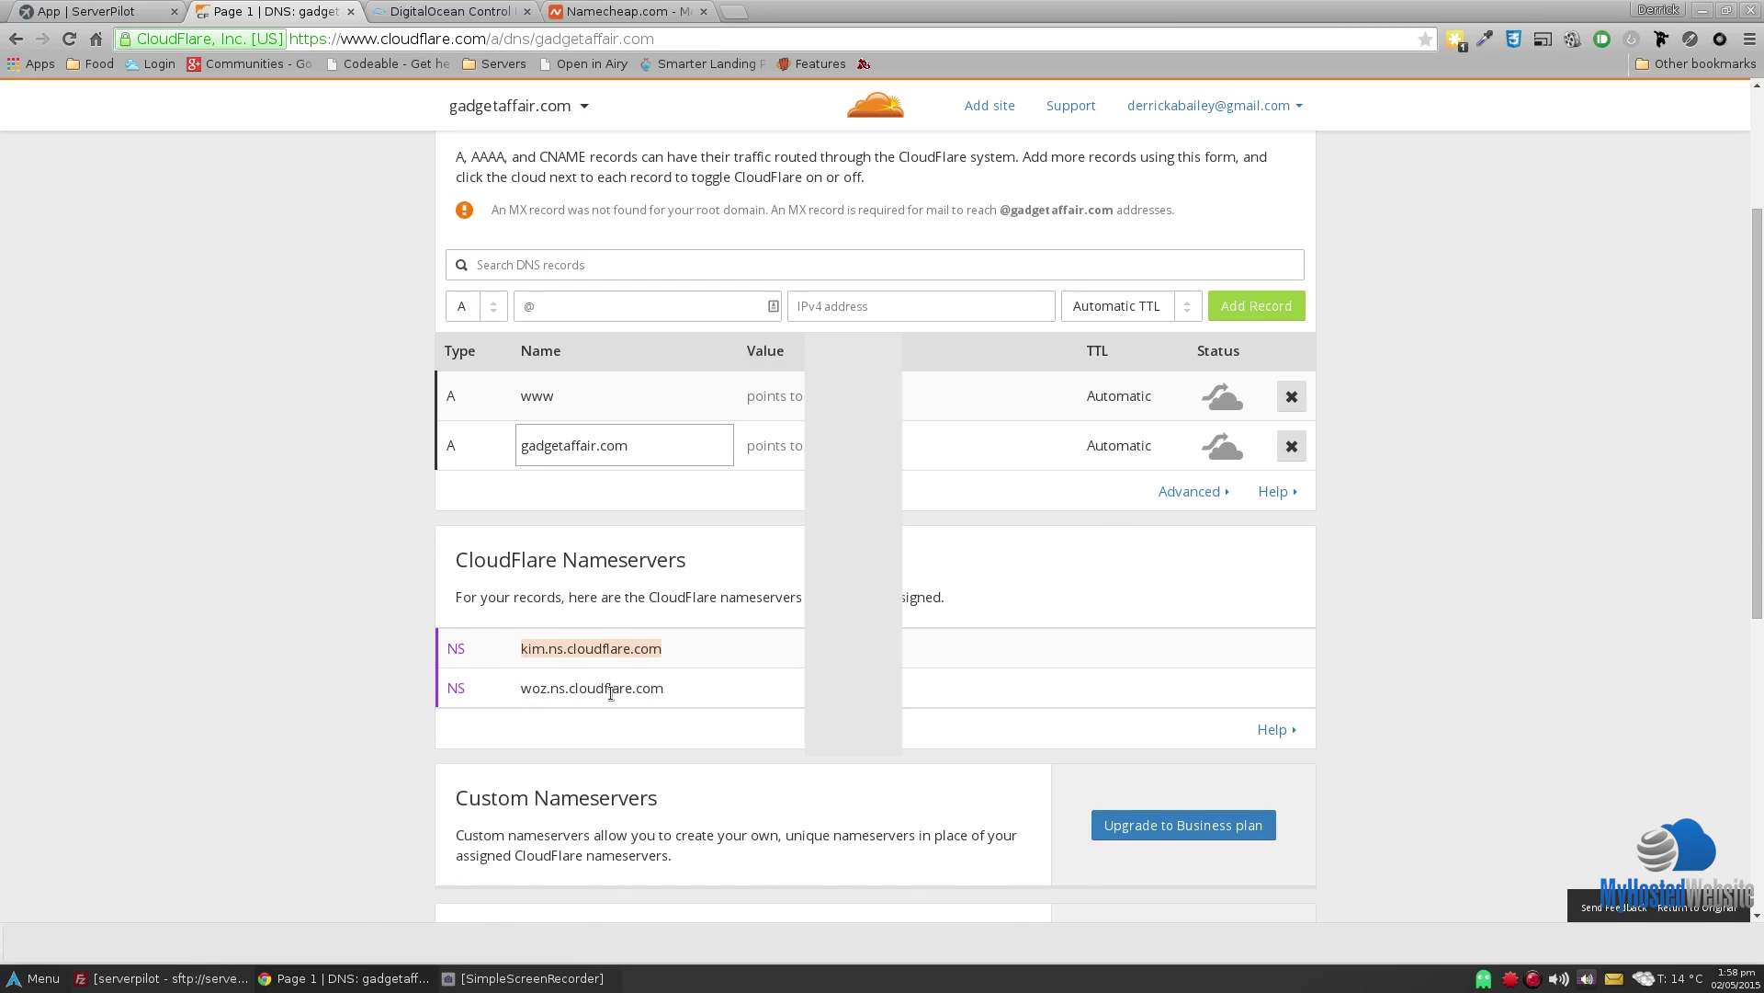
scroll(606, 686, up, 1)
scroll(604, 695, up, 2)
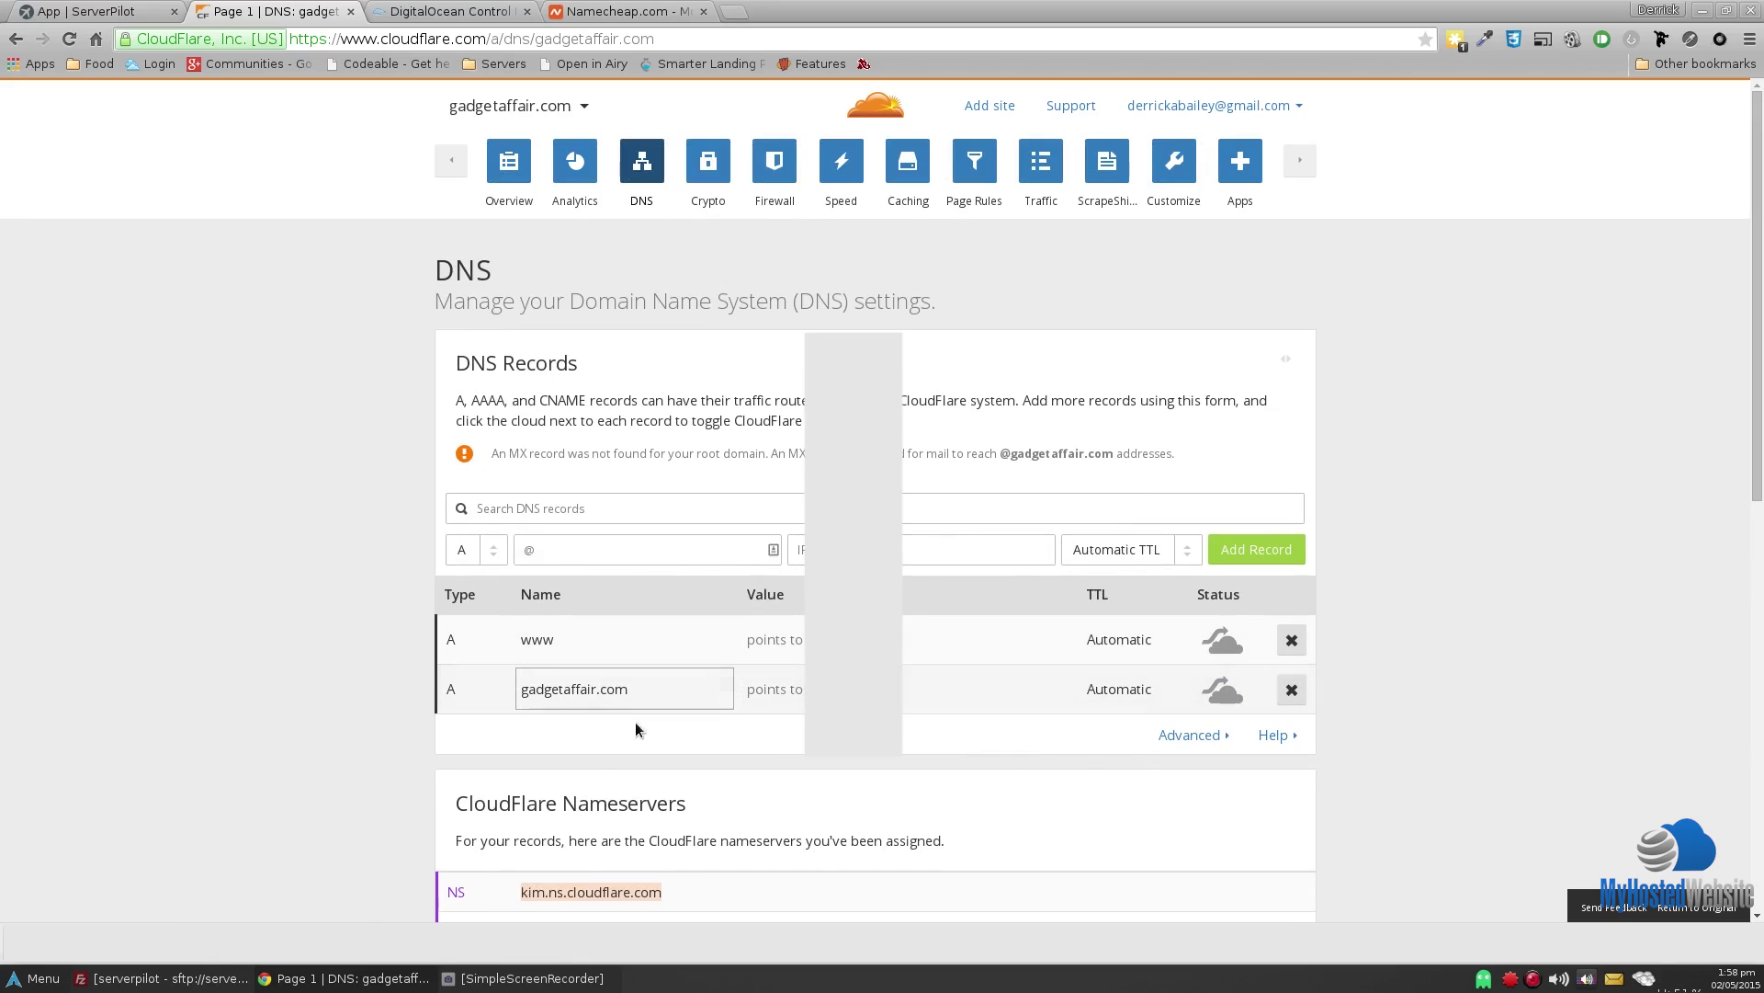
drag(632, 688, 507, 687)
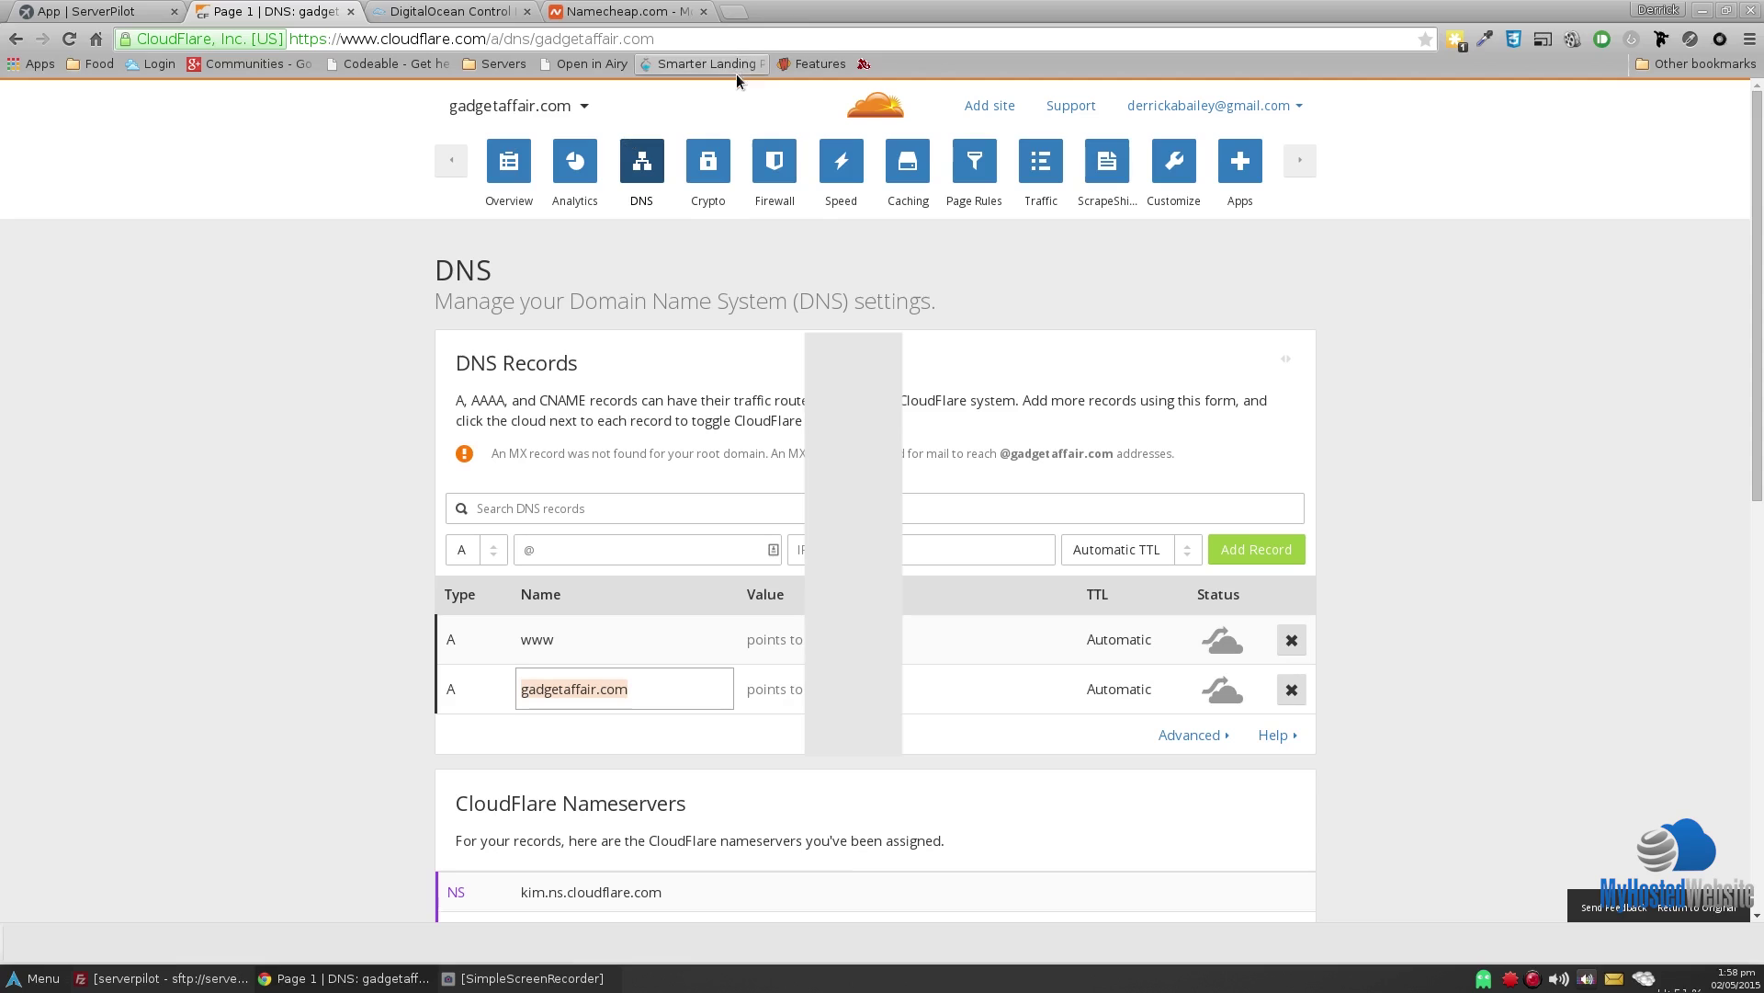
- Load gadgetaffair.com in a new browser tab to check the live site
click(739, 12)
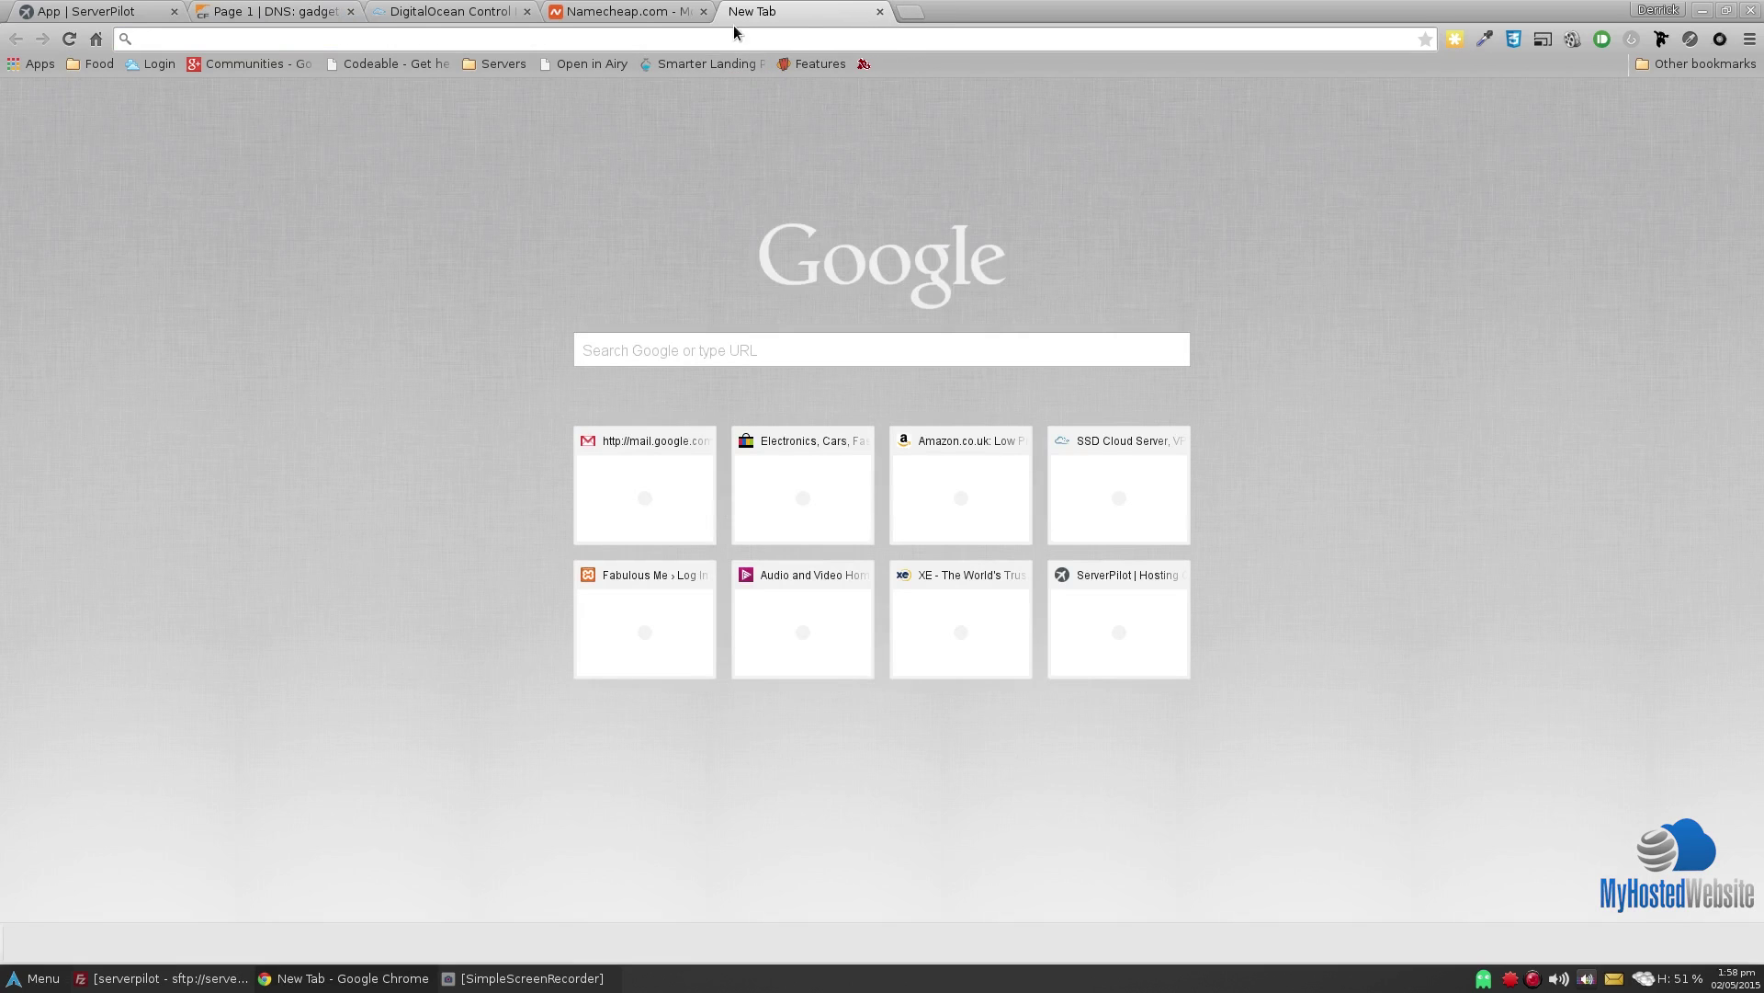
text(gadgetaffair.com)
key(Return)
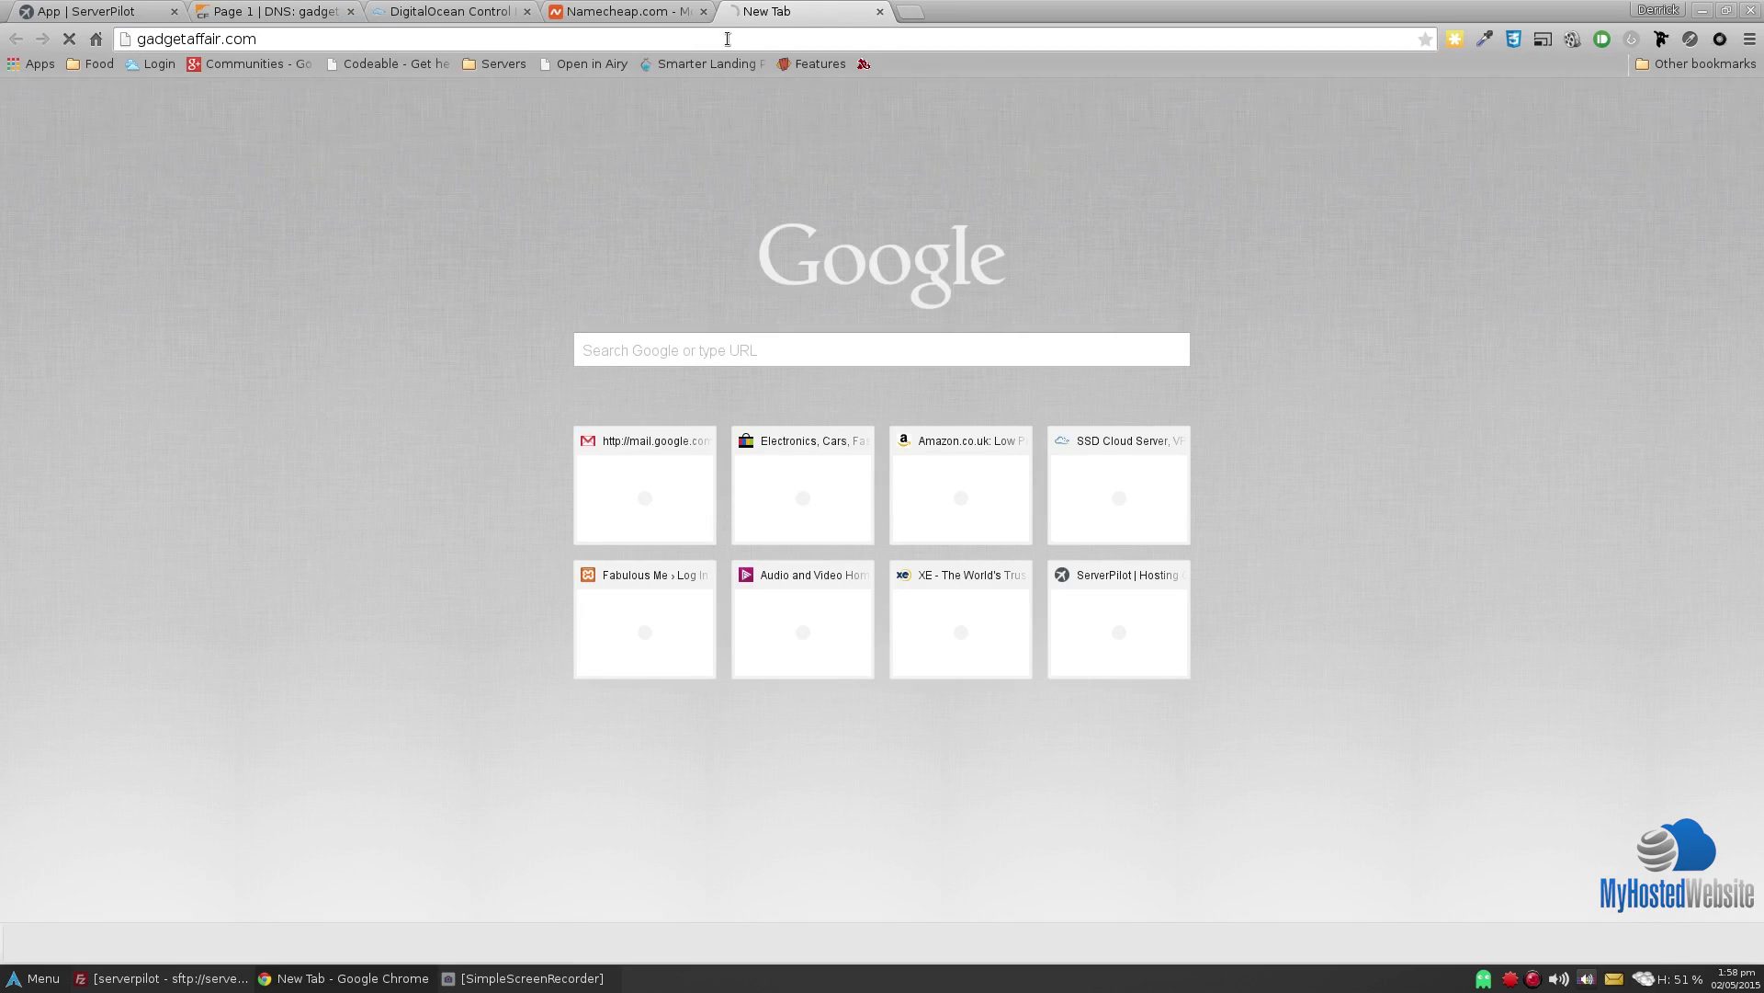